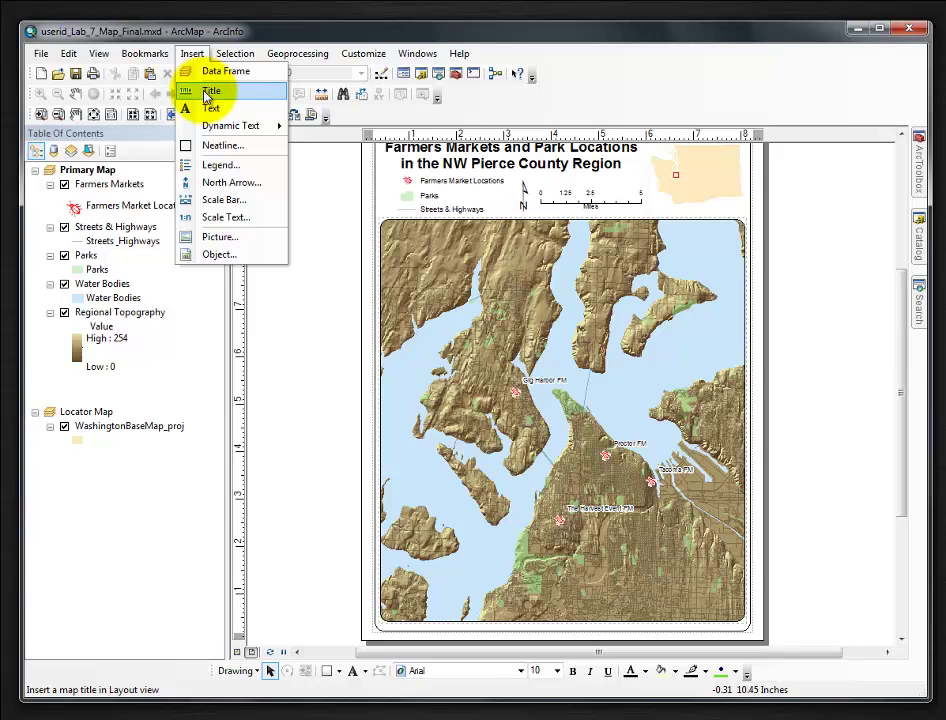
Step: Draw a rectangle text box about 3.6 in wide and 0.65 in high in the lower-right corner of the main map
left_click(281, 28)
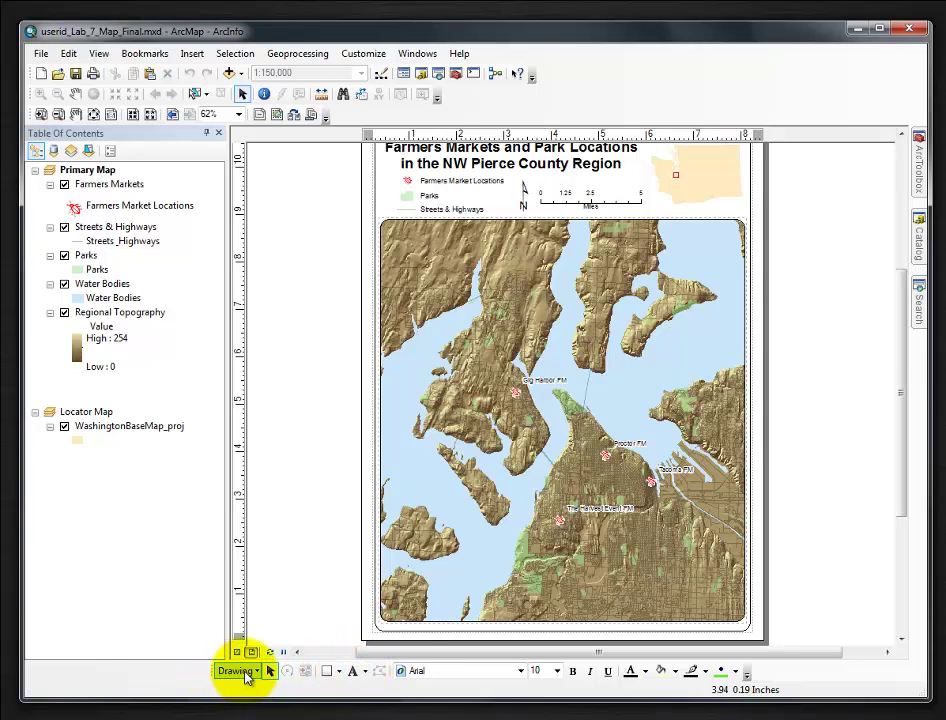
left_click(366, 673)
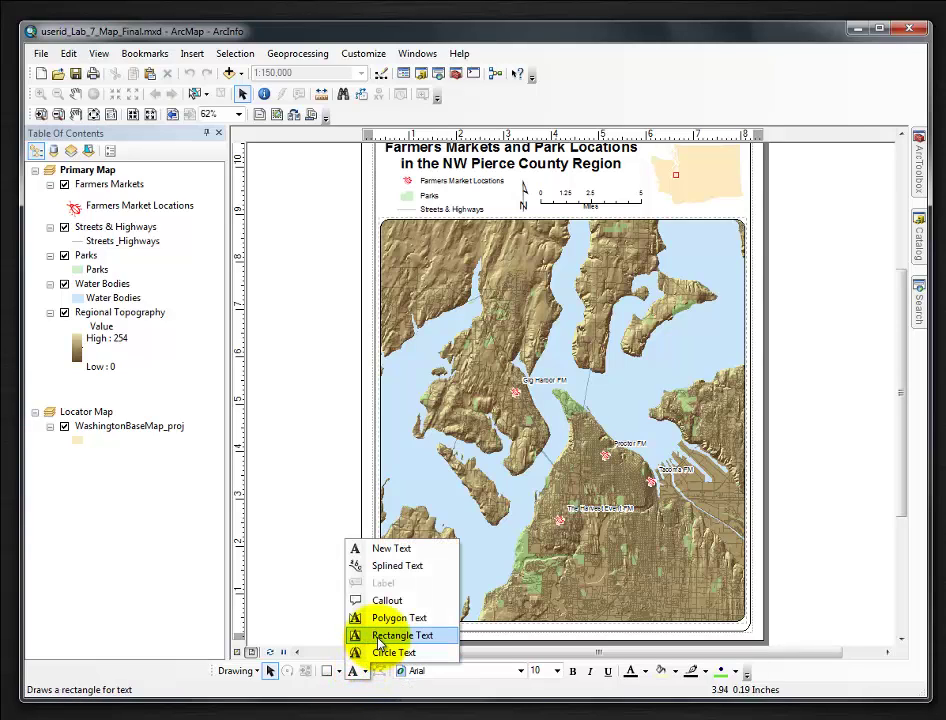
left_click(378, 636)
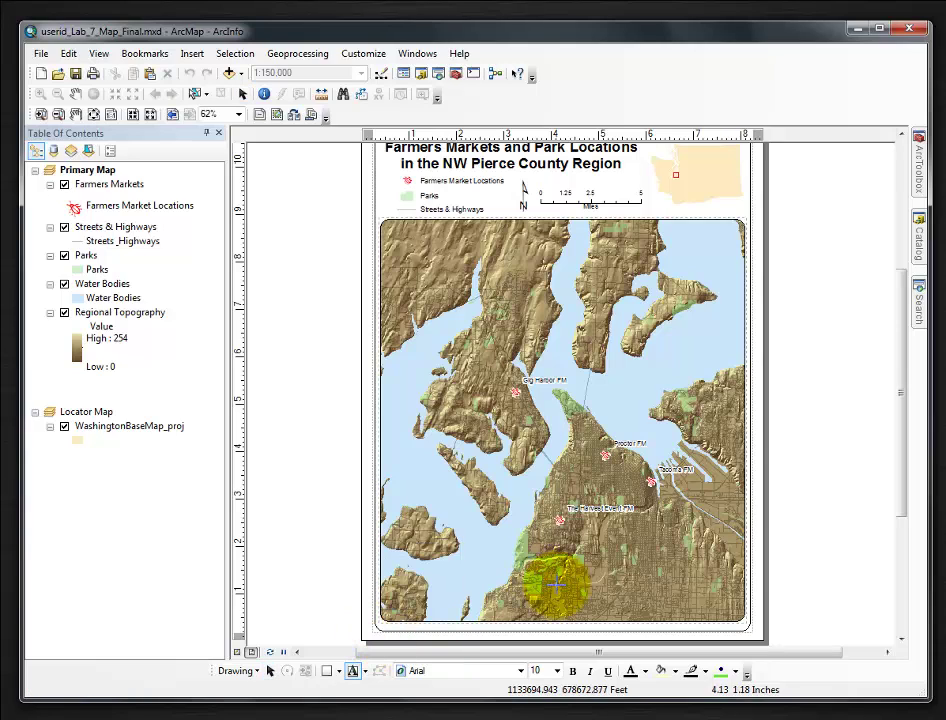
left_click_drag(568, 585, 740, 614)
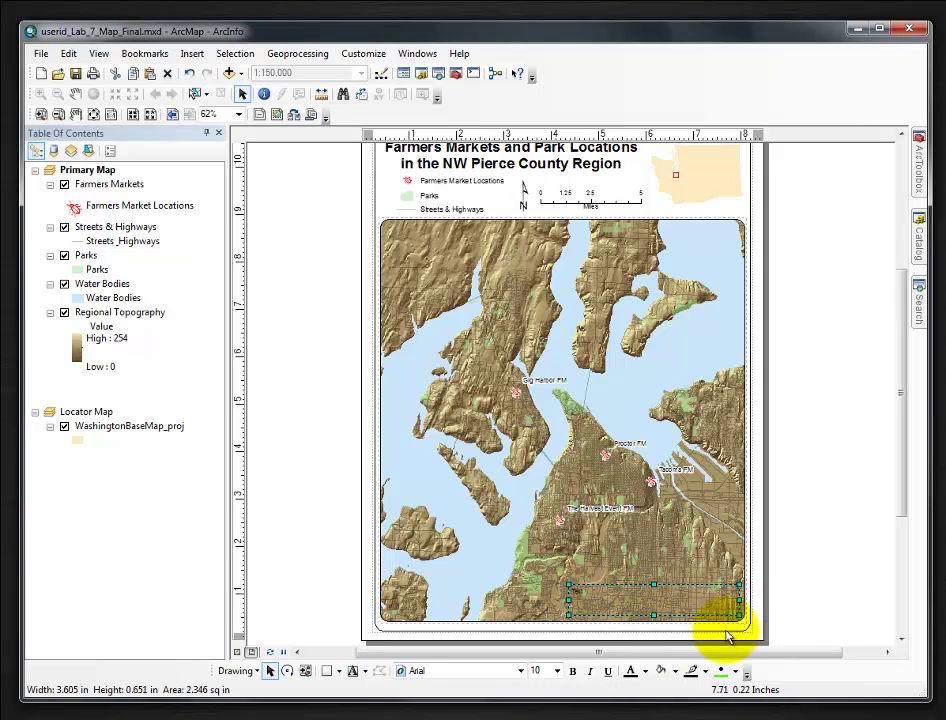
Step: Replace the placeholder text with lines for the cartographer's name, contact e-mail, "Data Source: Lab 7, GIS 311 Sp 2013" and an empty "Projection:"
left_click(628, 600)
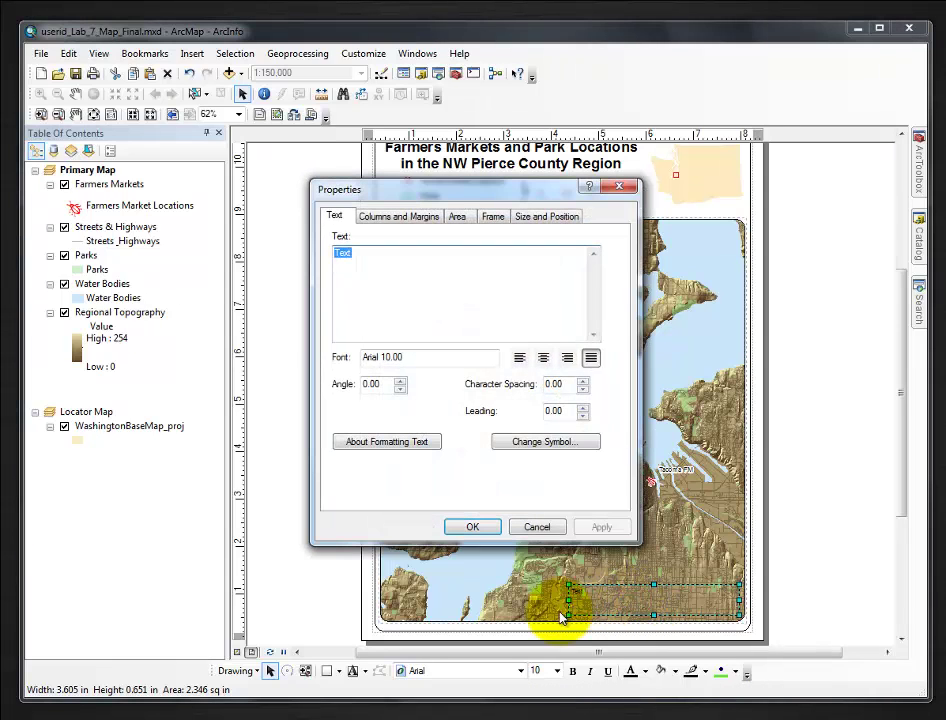
double_click(361, 255)
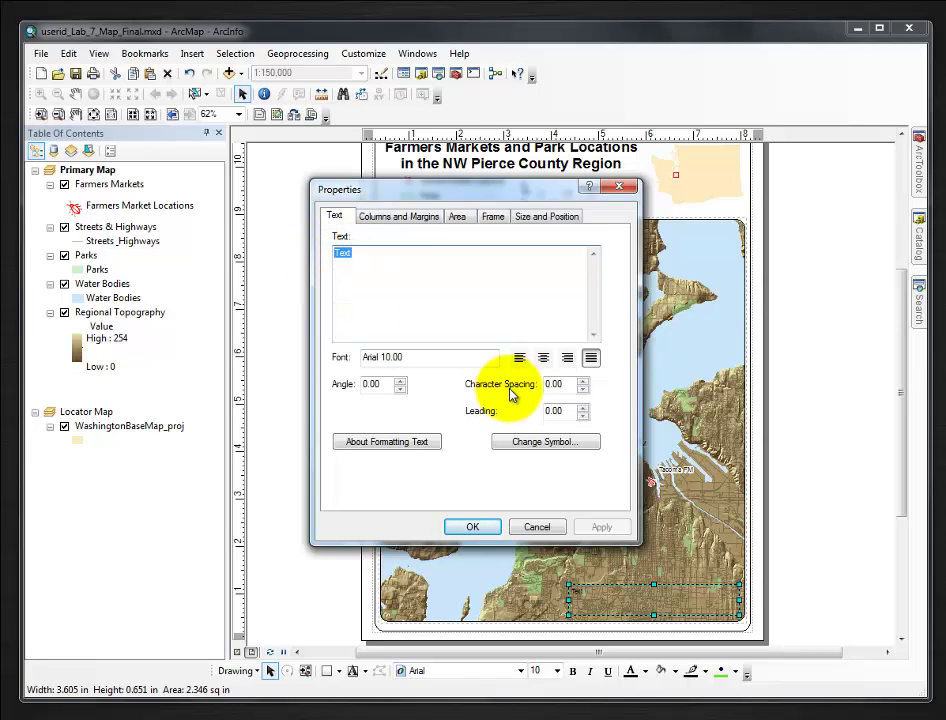
type("Cartographer: Gregory Lund")
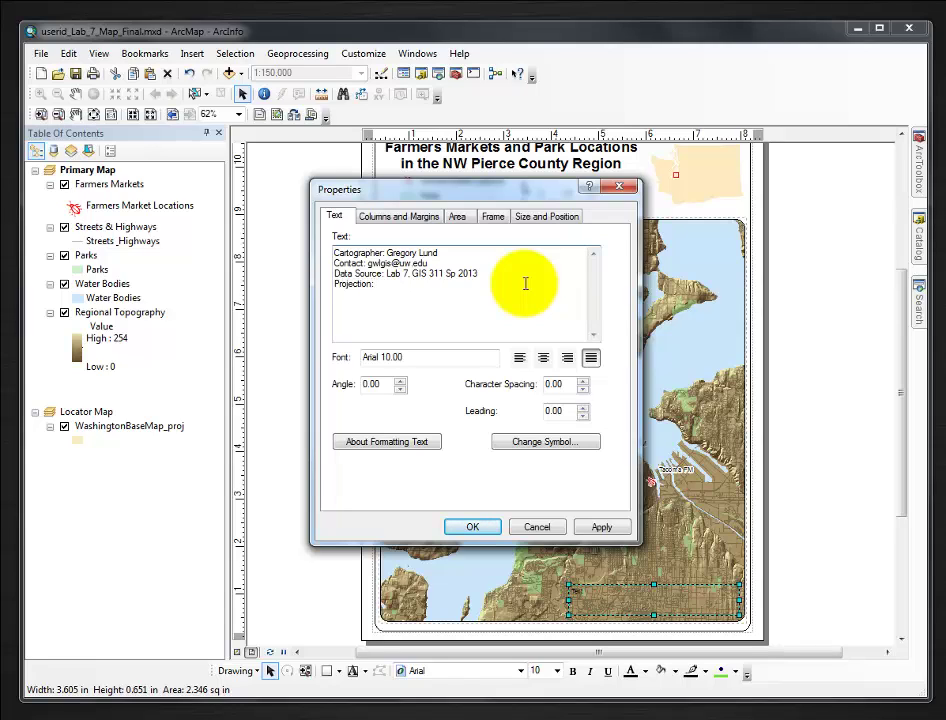
left_click(525, 284)
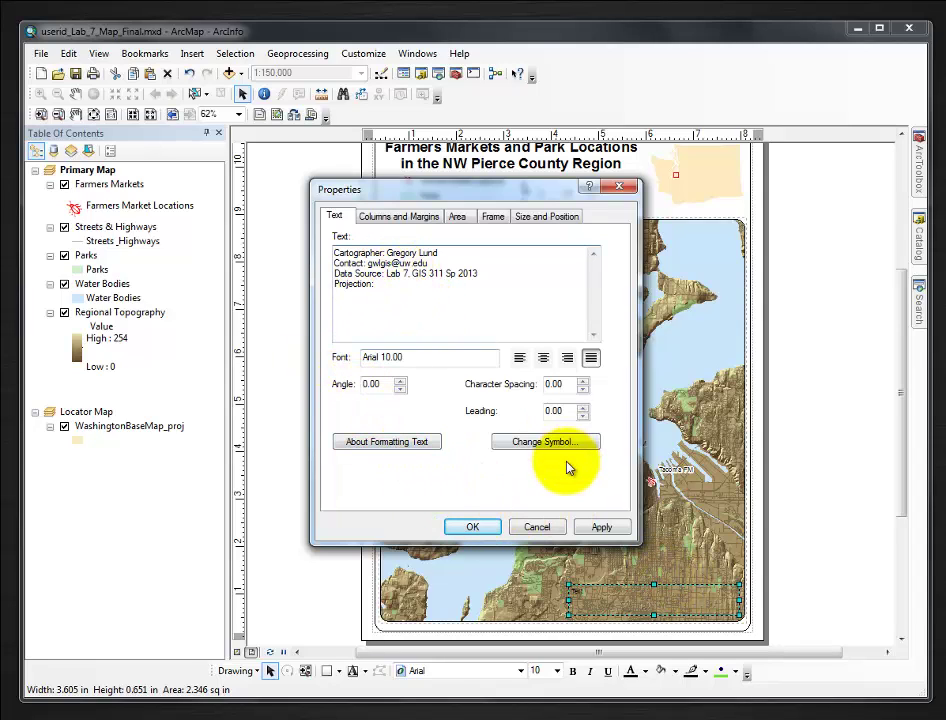
left_click(605, 525)
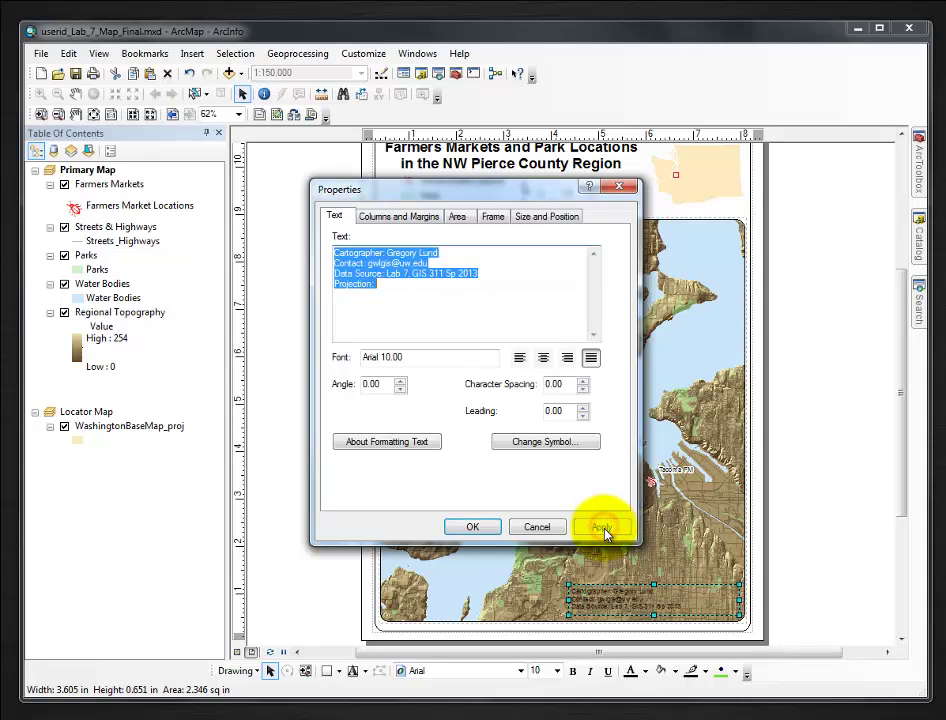
left_click(470, 528)
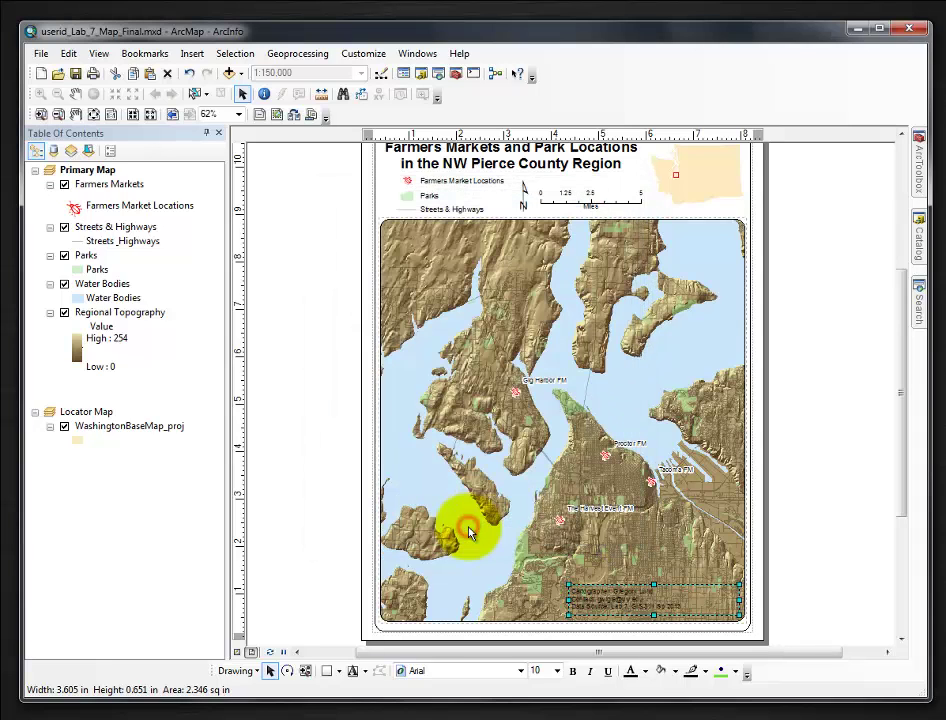
Step: Copy the current coordinate system's full name from the Primary Map data frame's properties
right_click(86, 170)
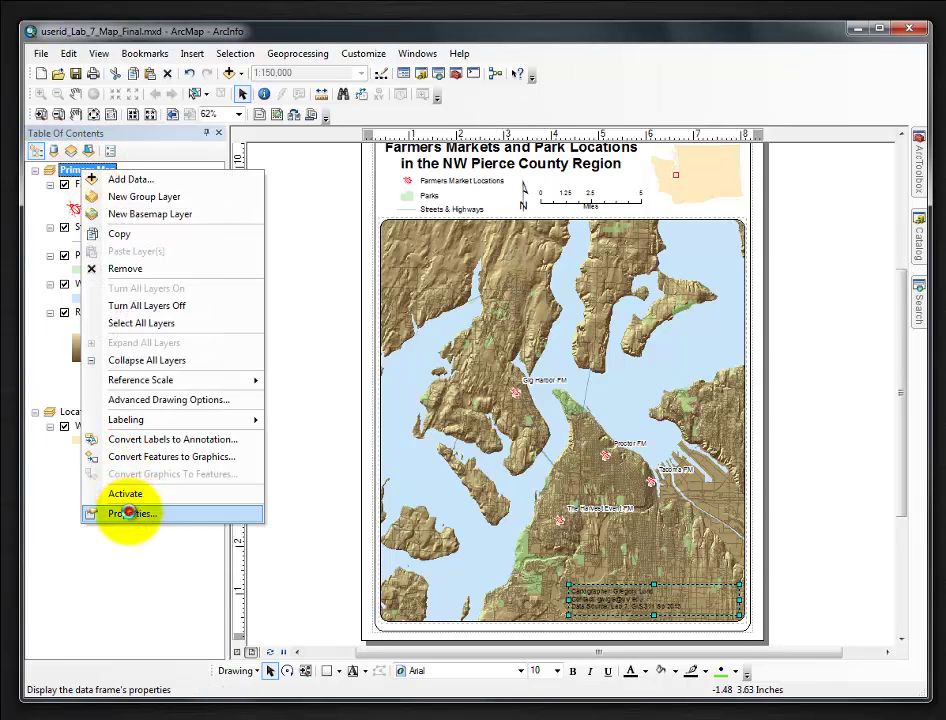
left_click(130, 512)
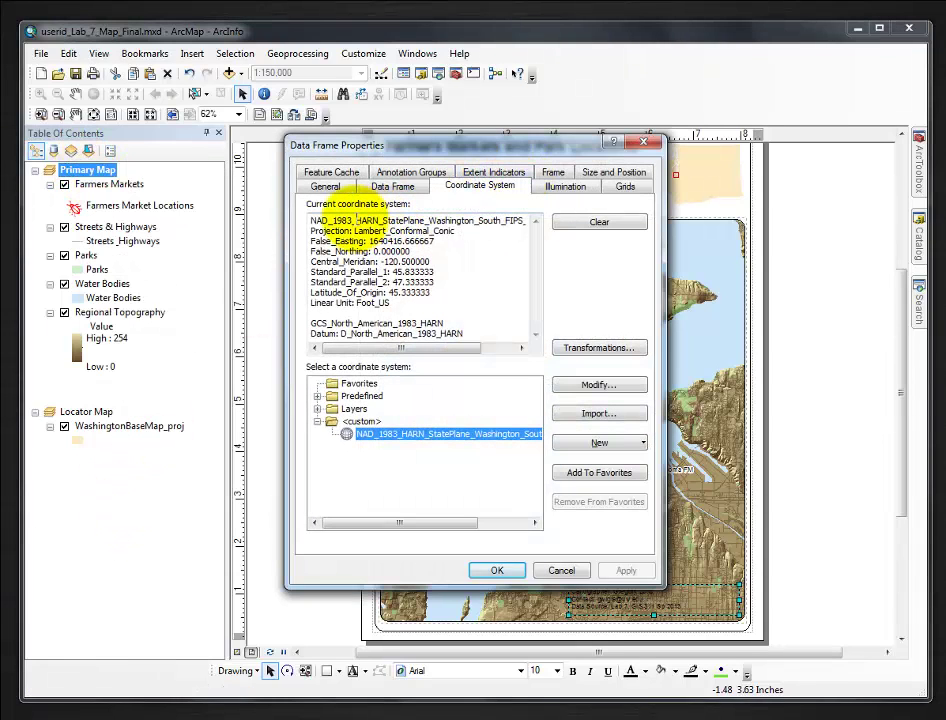
left_click_drag(309, 219, 543, 215)
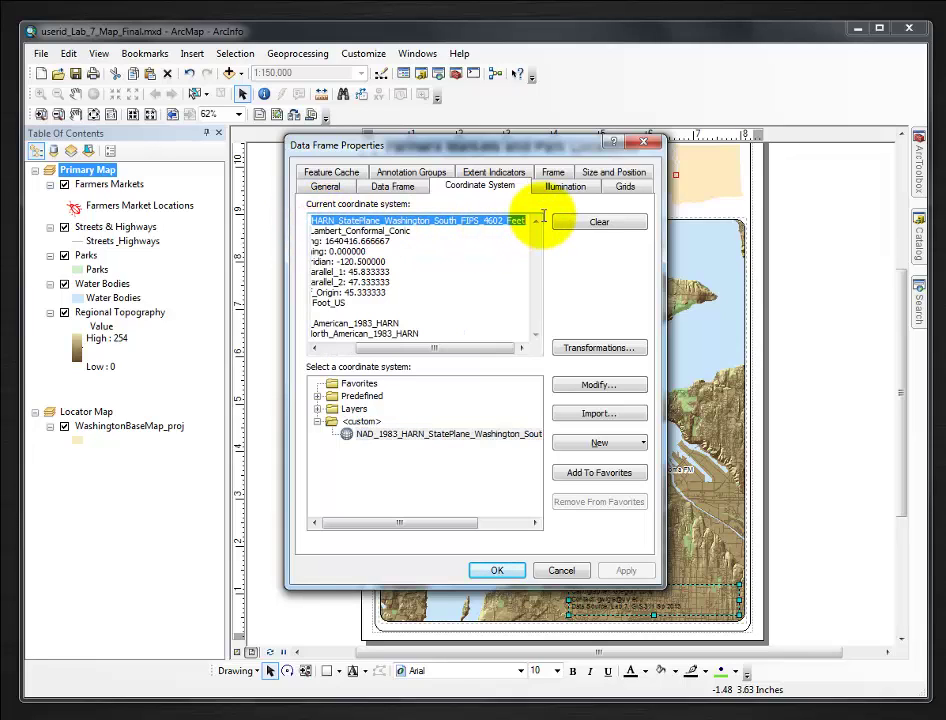
right_click(484, 223)
left_click(520, 270)
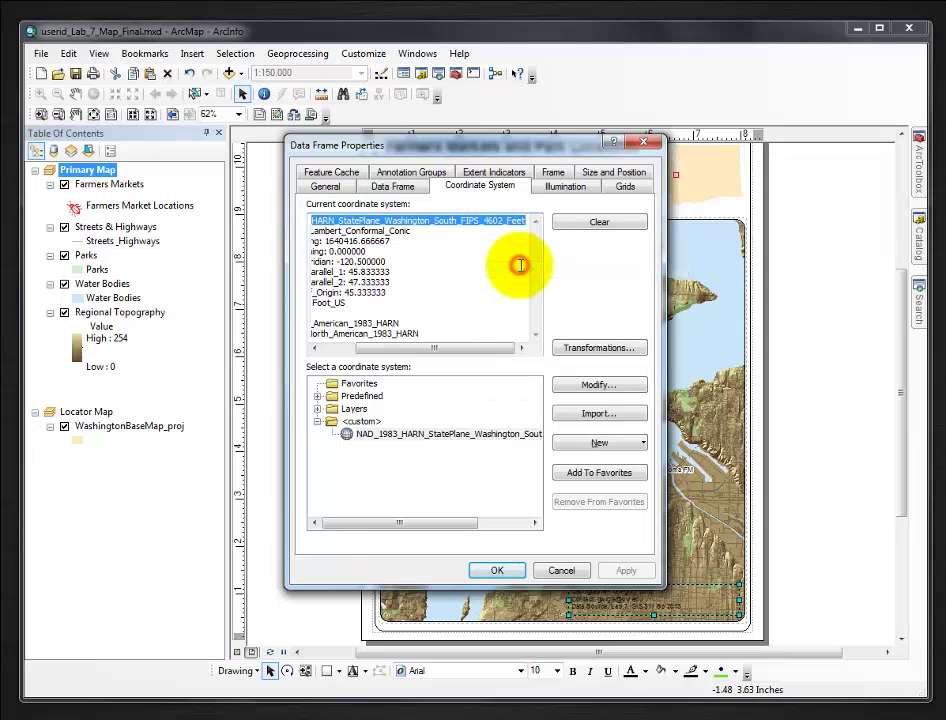
left_click(490, 570)
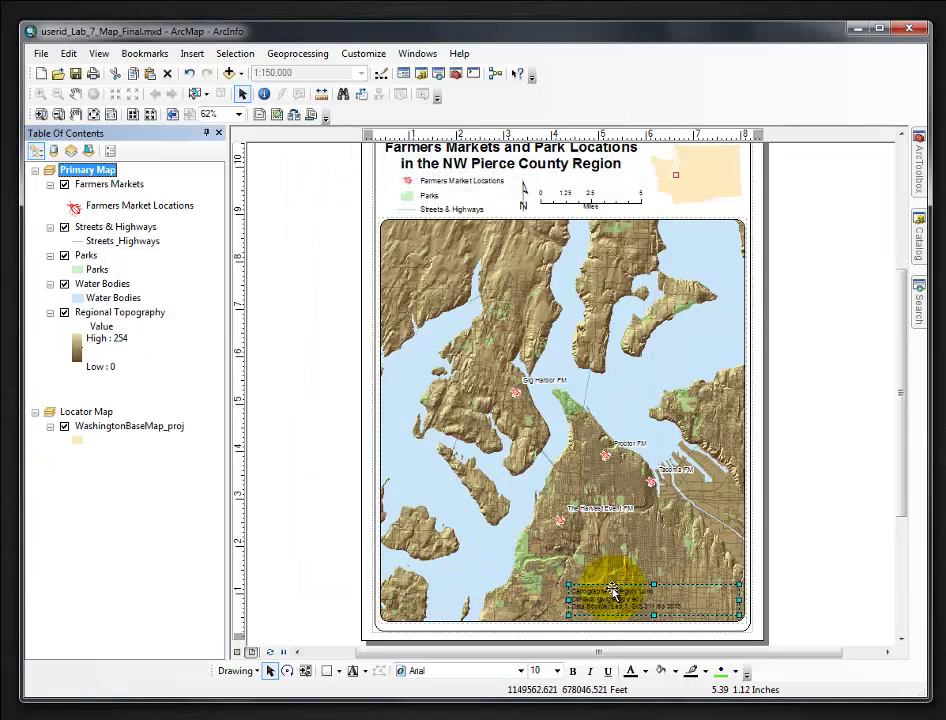
Step: Paste NAD_1983_HARN_StatePlane_Washington_South_FIPS_4602_Feet after "Projection:" in the map credits text and apply it
double_click(600, 596)
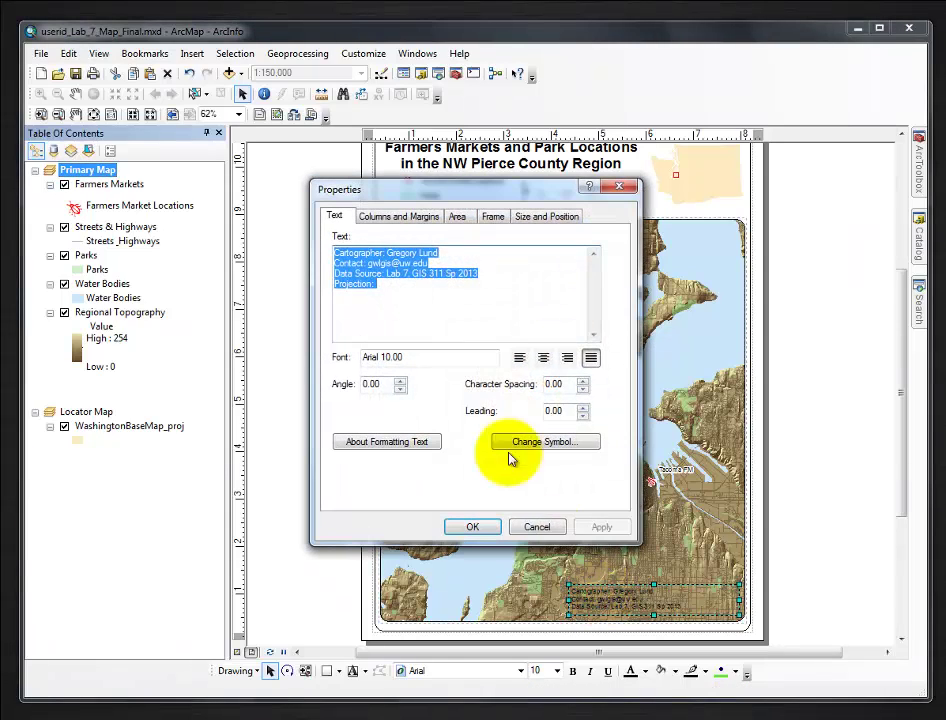
left_click(405, 288)
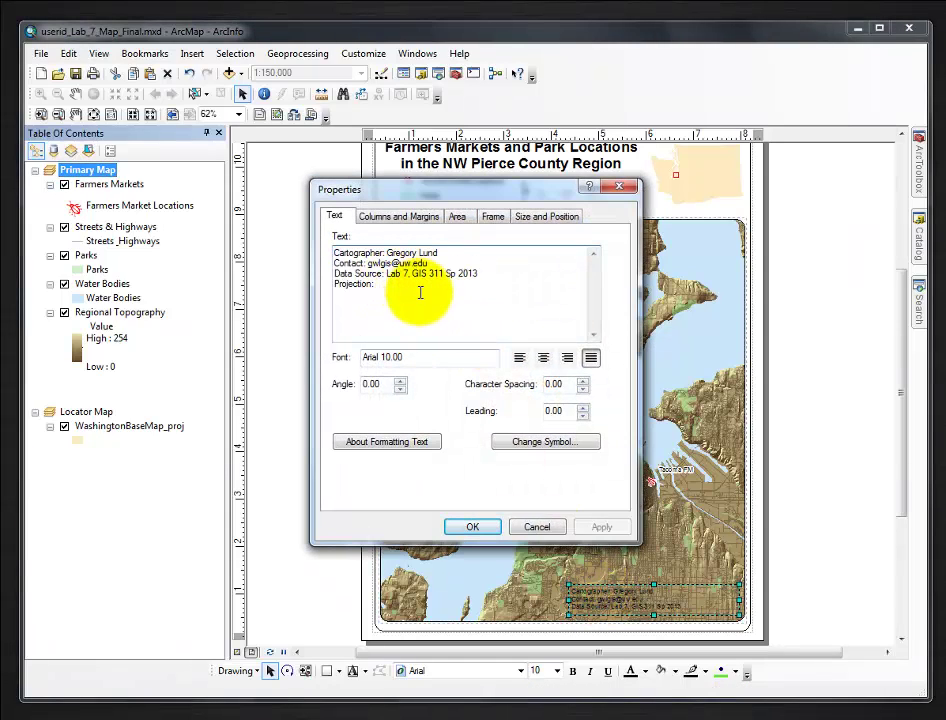
key("ctrl+v")
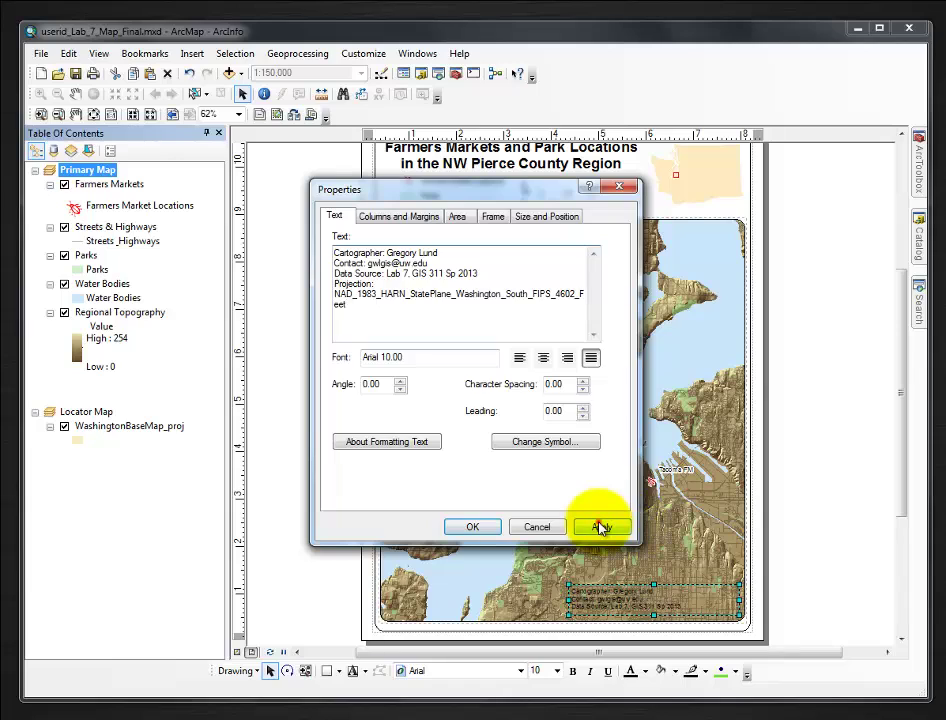
left_click(600, 527)
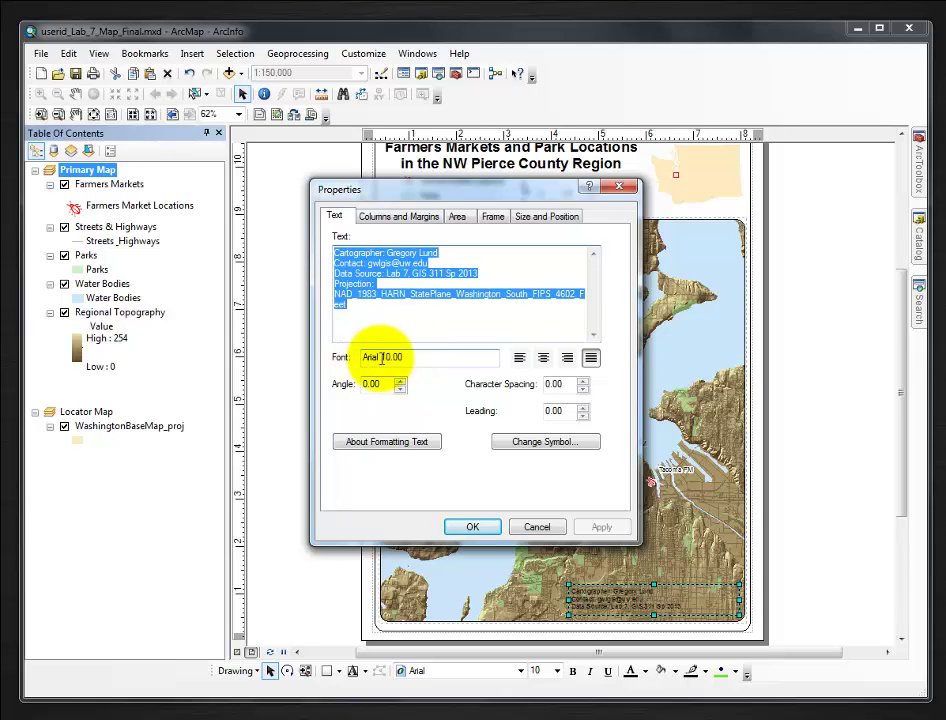
Step: Set the credits text size to 8 and widen its box leftward until the projection name fits on one line
left_click(545, 442)
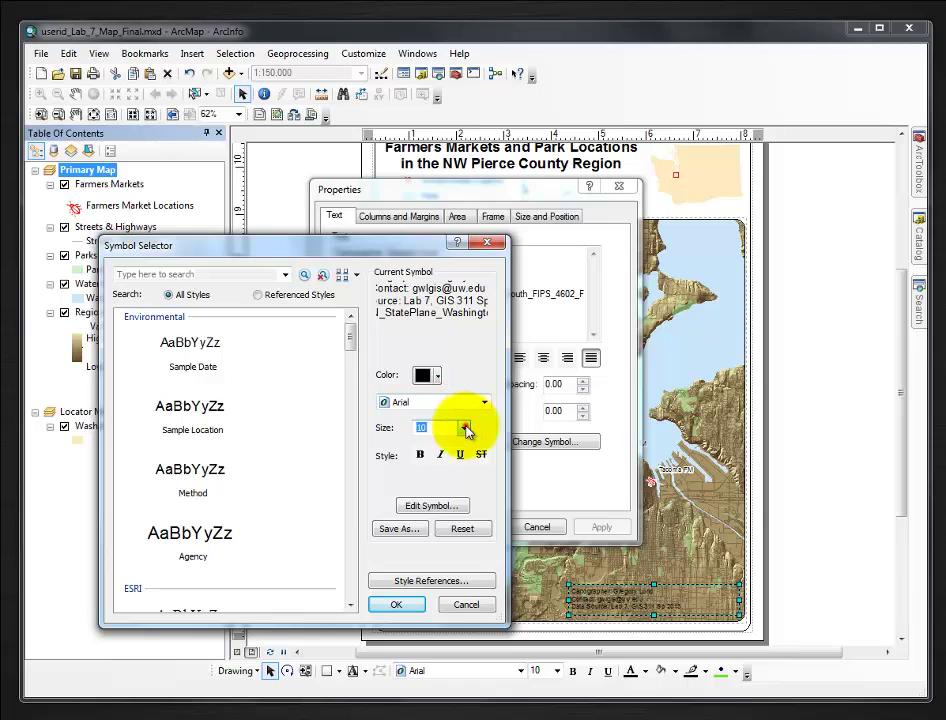
left_click(464, 428)
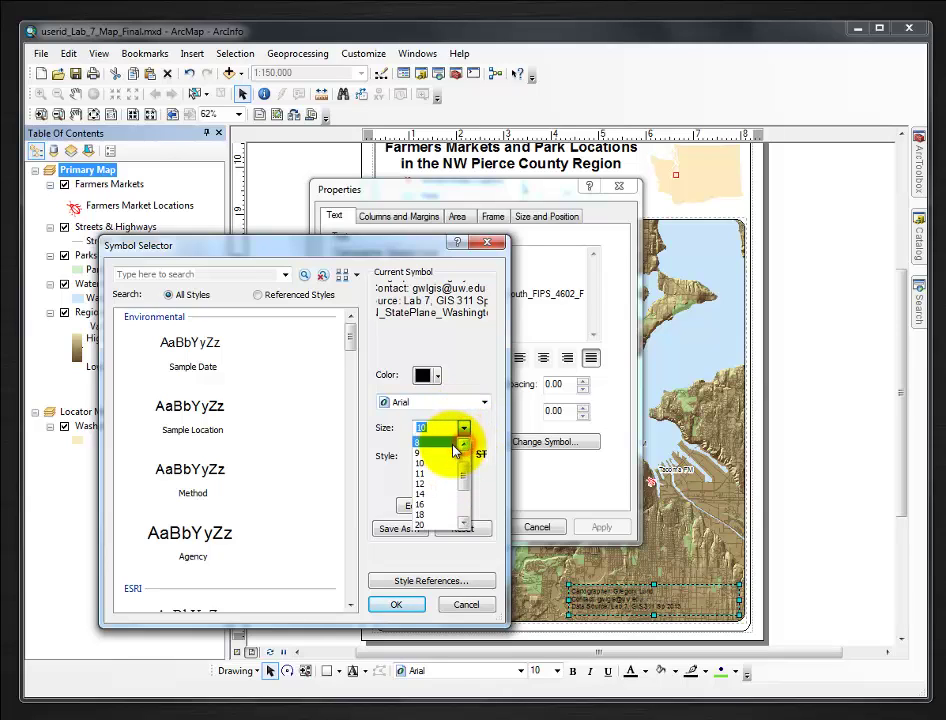
left_click(443, 440)
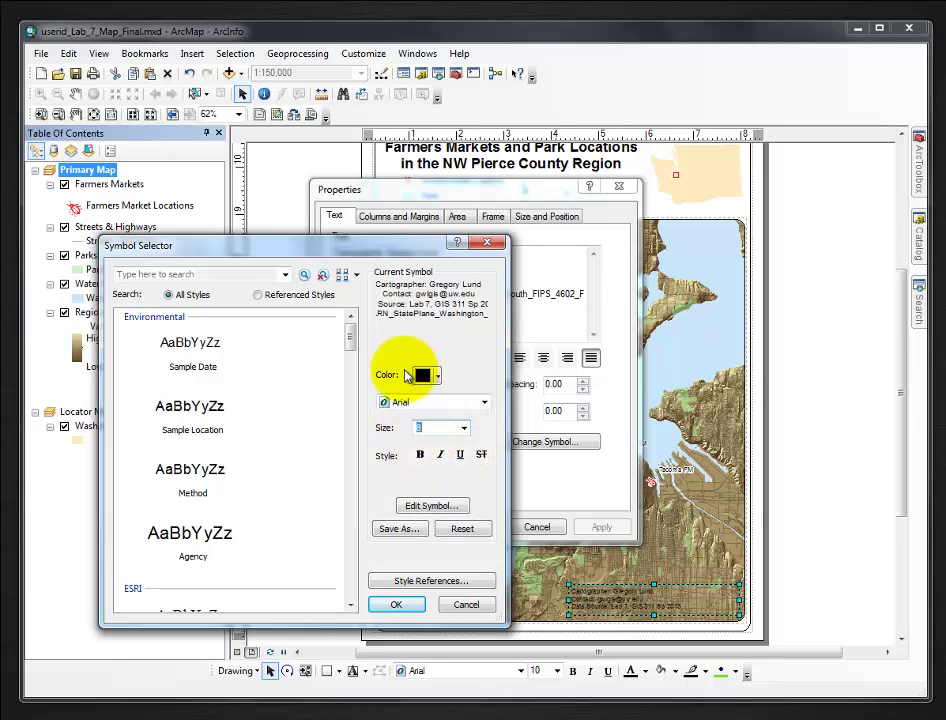
left_click(397, 605)
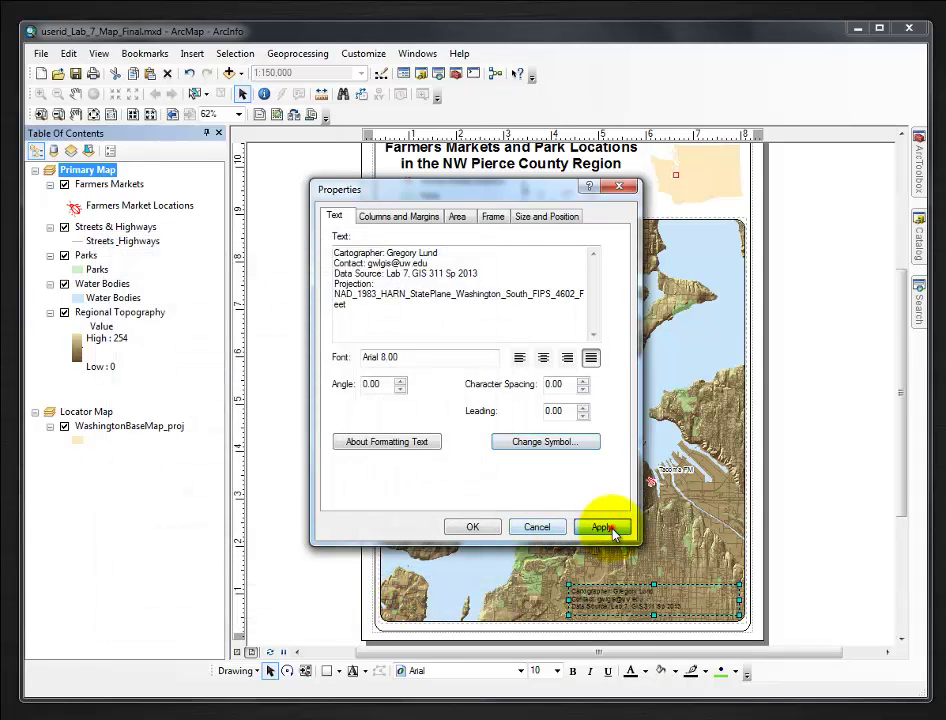
left_click(605, 528)
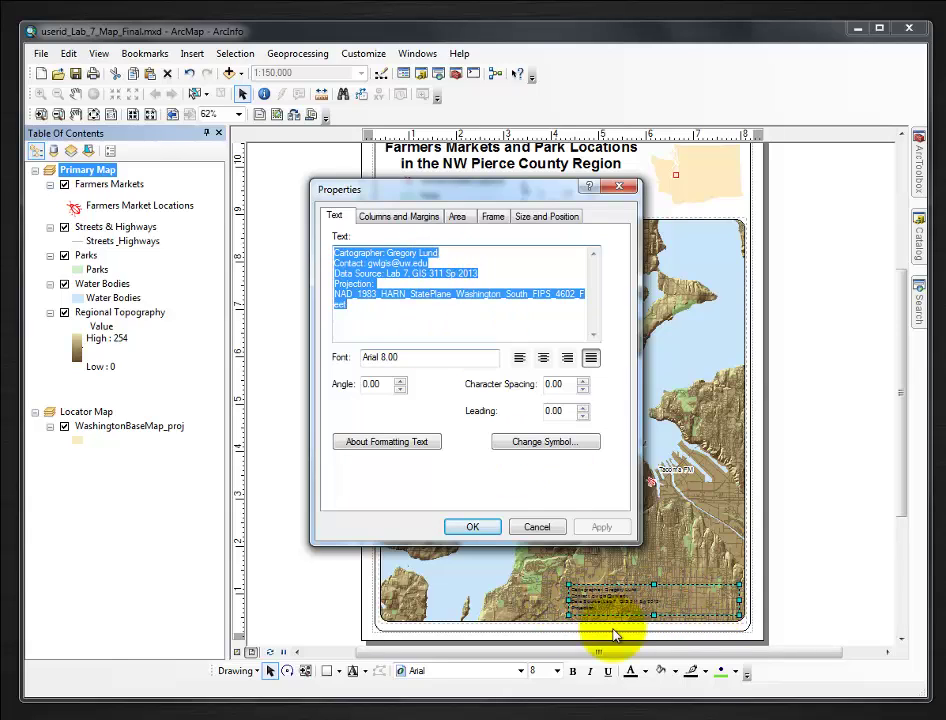
left_click(471, 528)
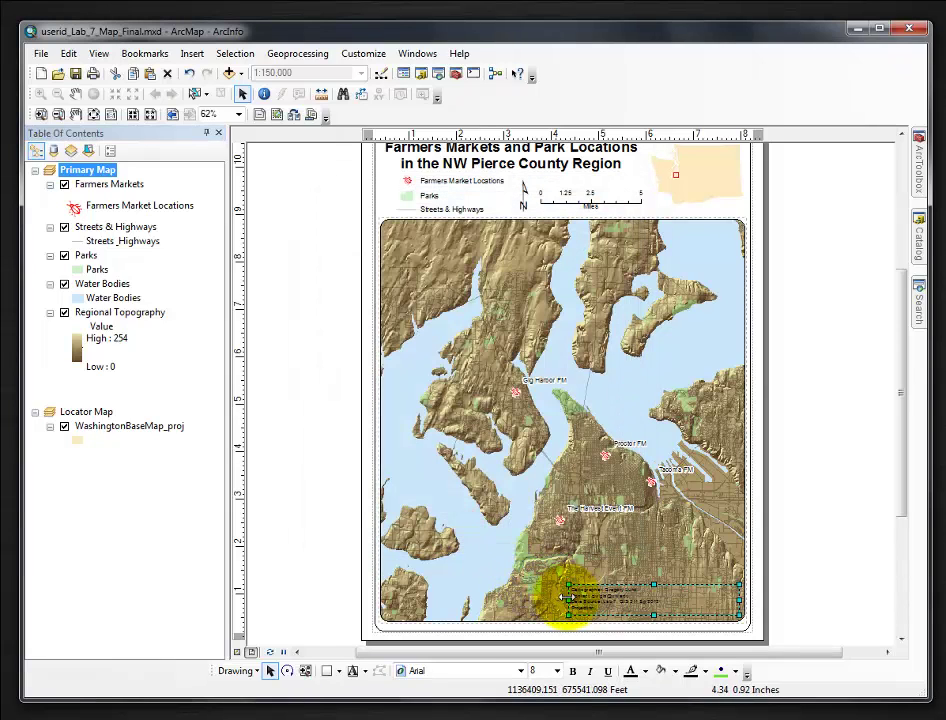
left_click_drag(566, 599, 535, 600)
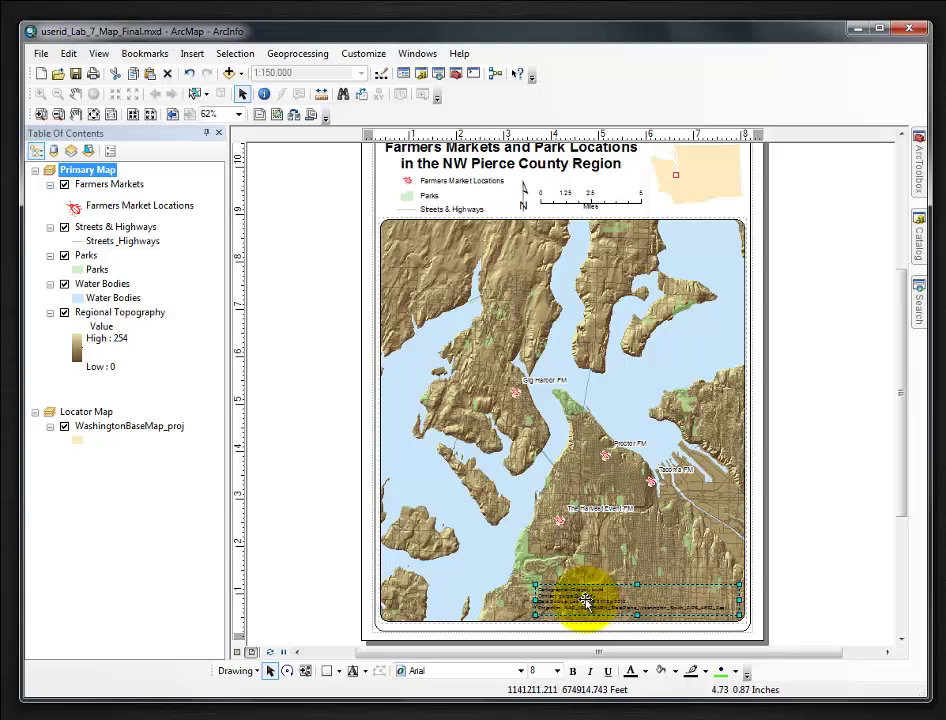
Step: Give the credits text box's frame a Grey 10% background and apply it
double_click(585, 600)
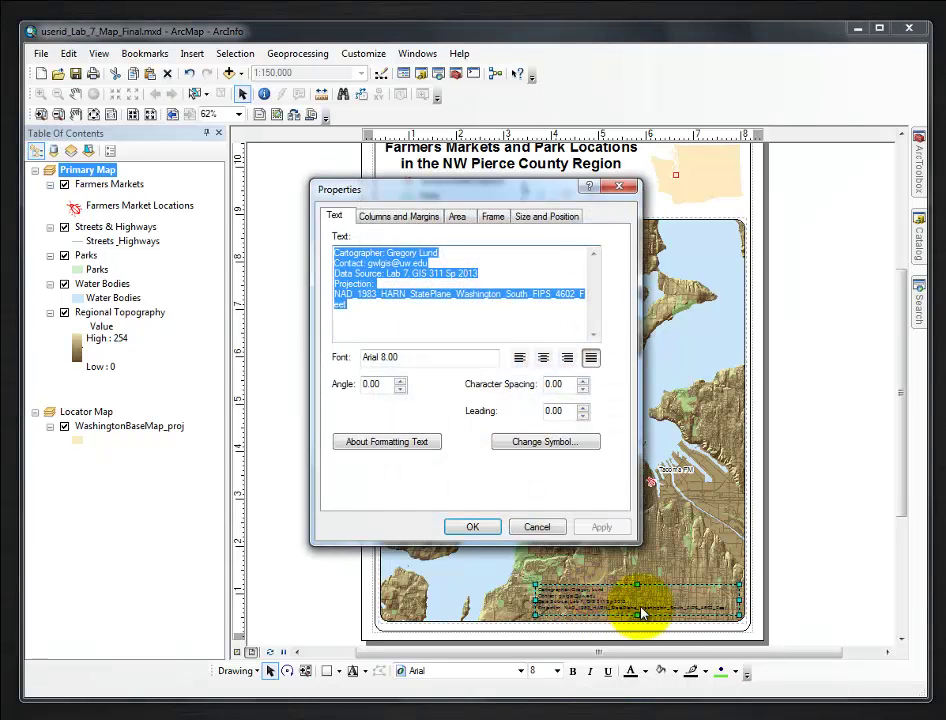
left_click(493, 215)
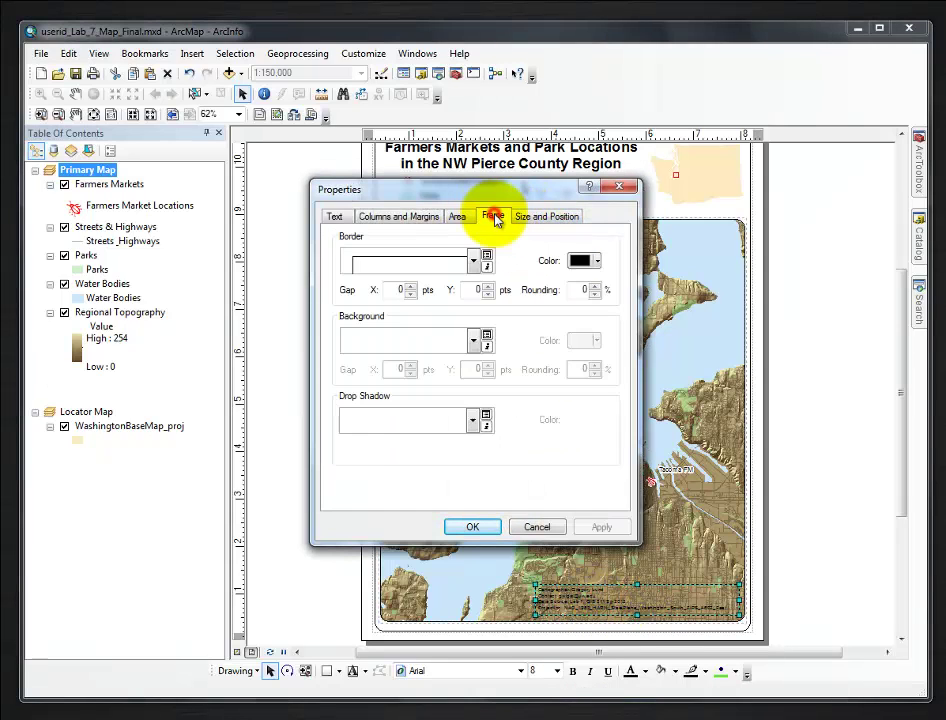
left_click(471, 343)
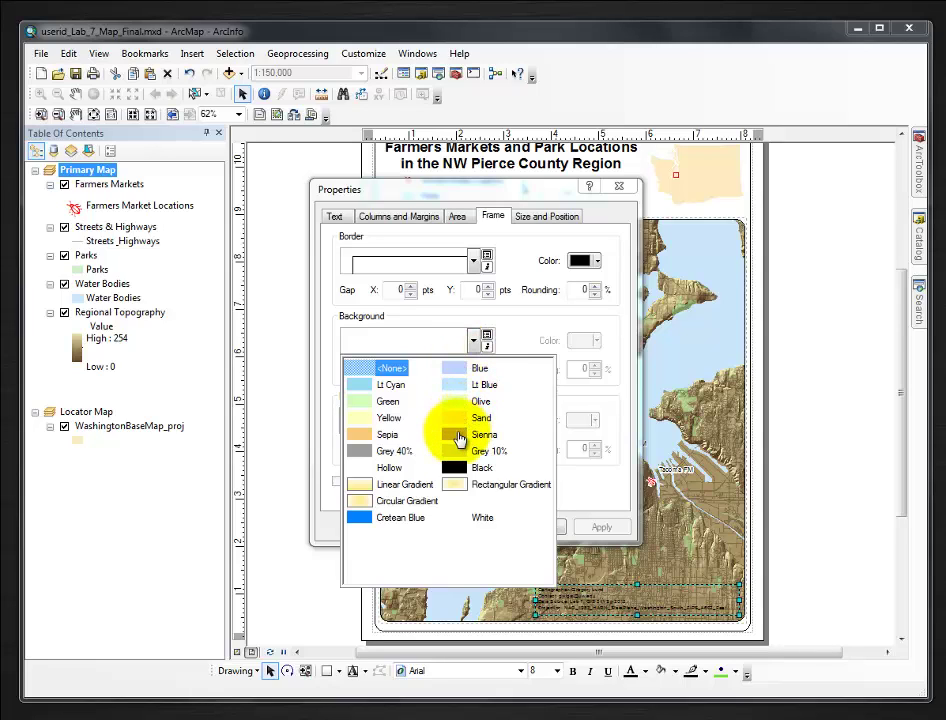
left_click(454, 450)
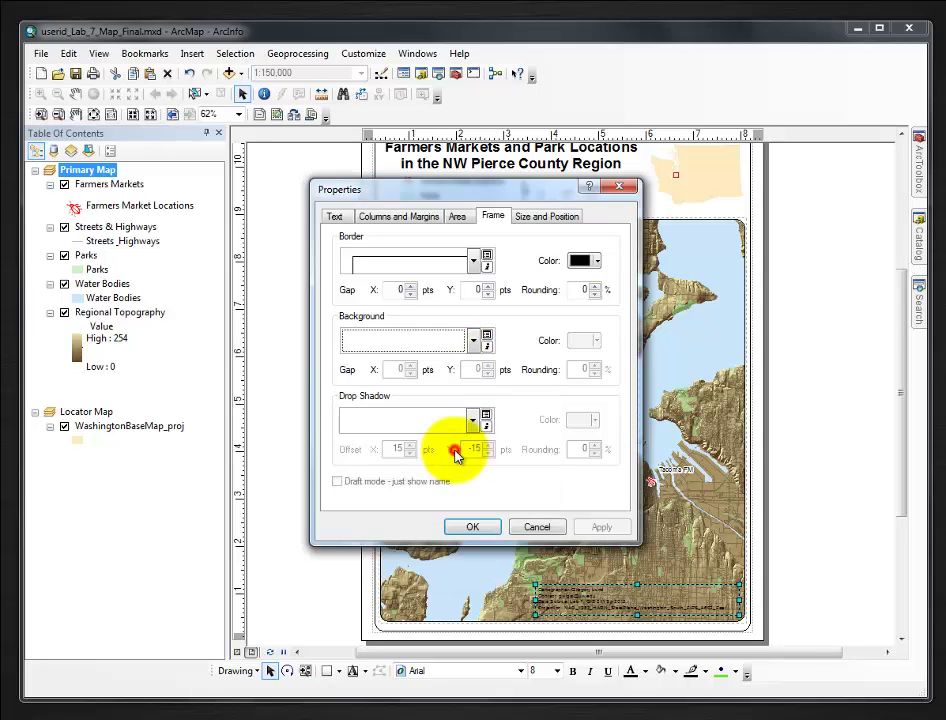
left_click(604, 527)
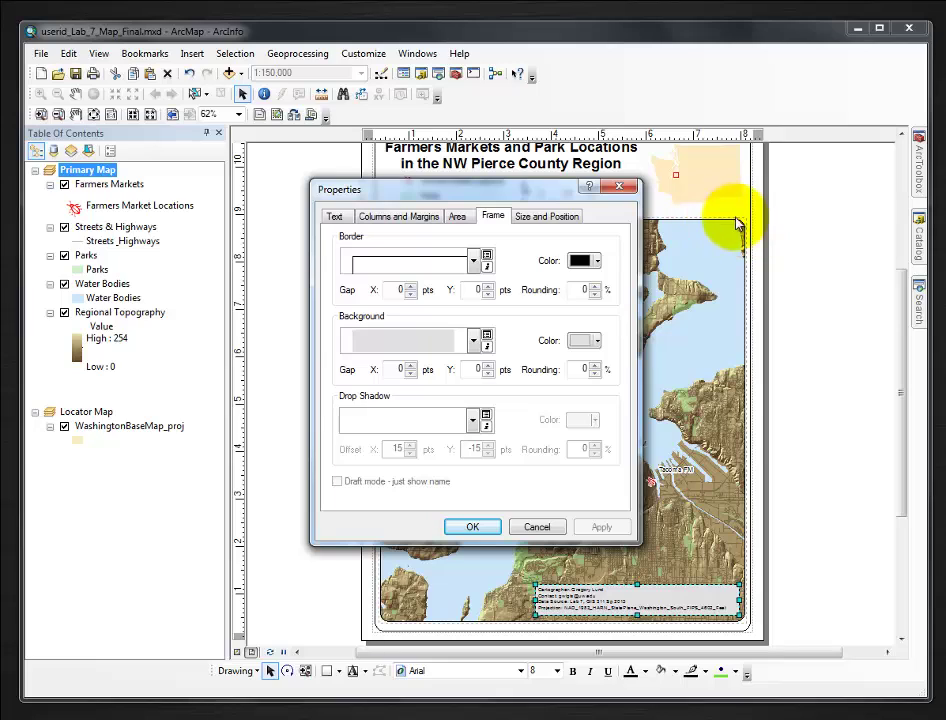
Step: Set the rounding of the credits text box's border to 5% and apply it
left_click(595, 286)
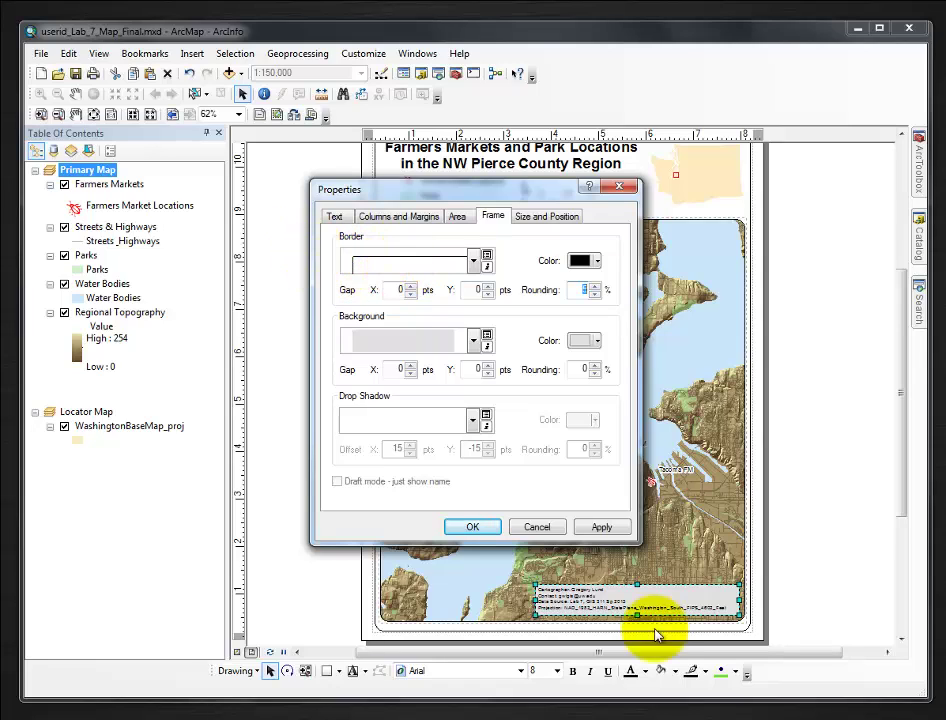
left_click(605, 530)
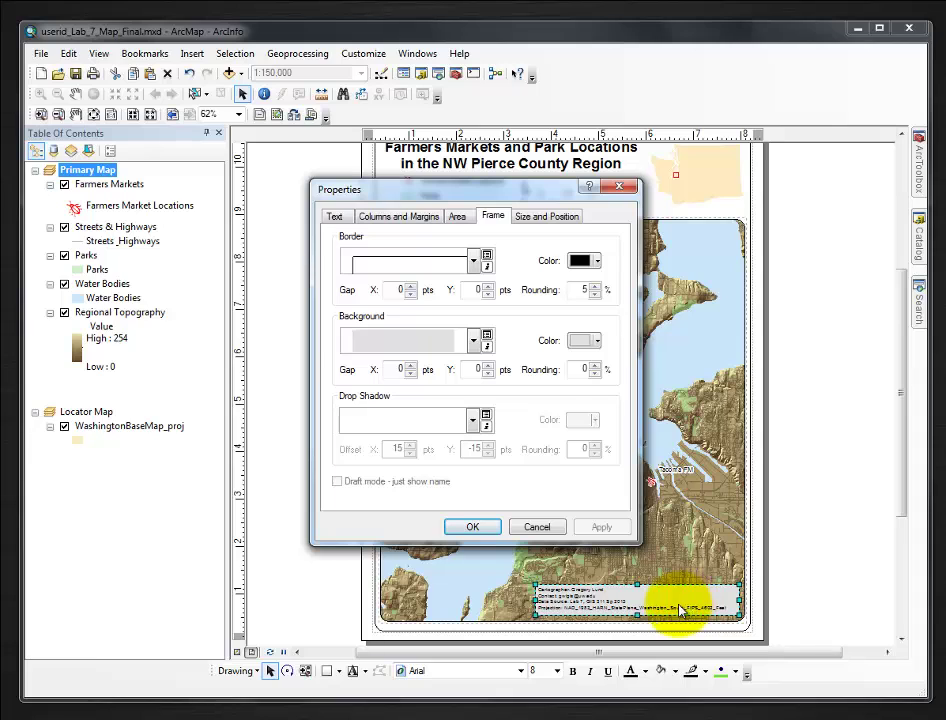
left_click(473, 528)
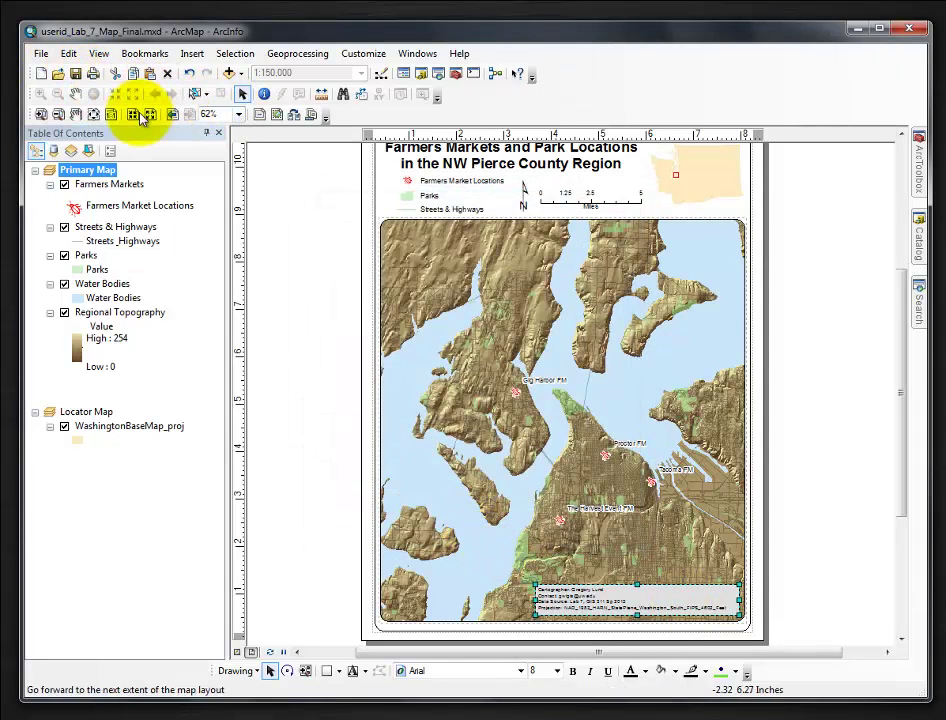
Step: Edit the credits text box's wording so that "Cartographer:" is enclosed in <BOL> and </BOL> tags
left_click(42, 115)
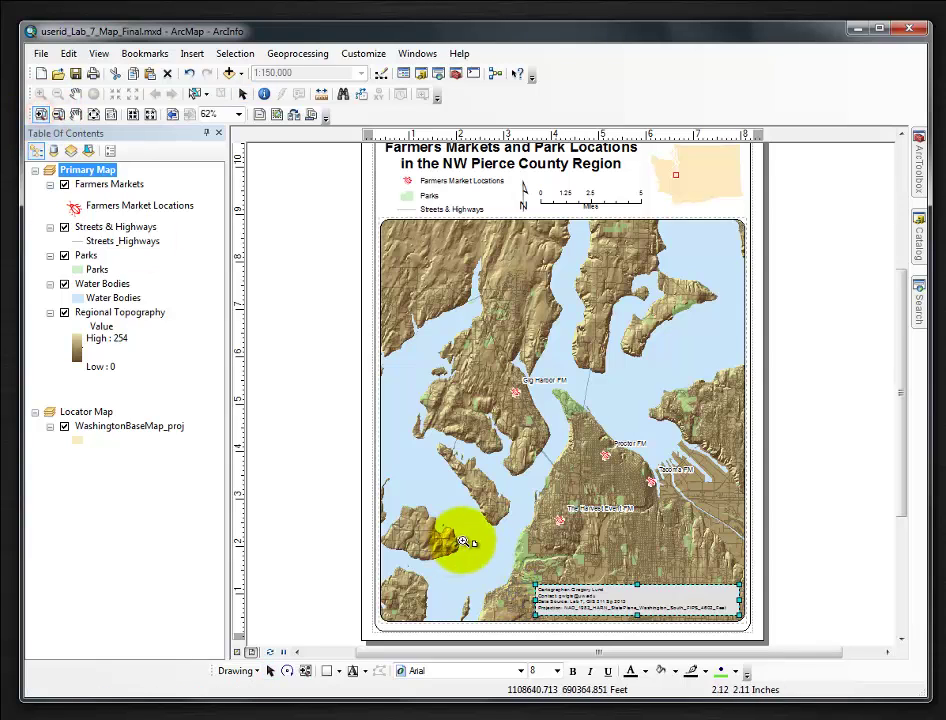
left_click_drag(462, 540, 800, 642)
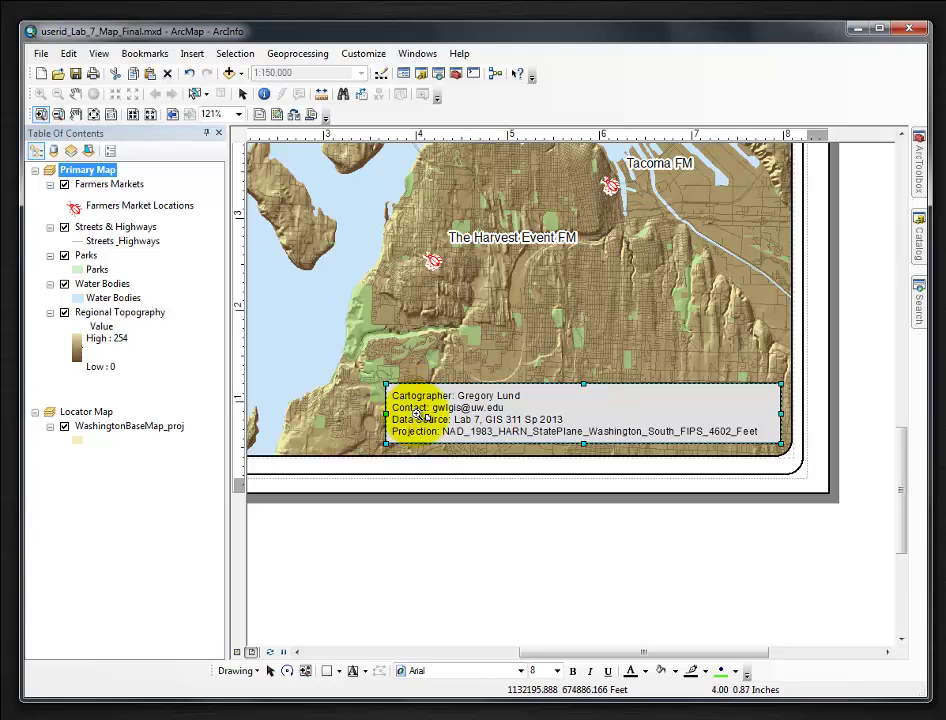
scroll(437, 413, "down", 1)
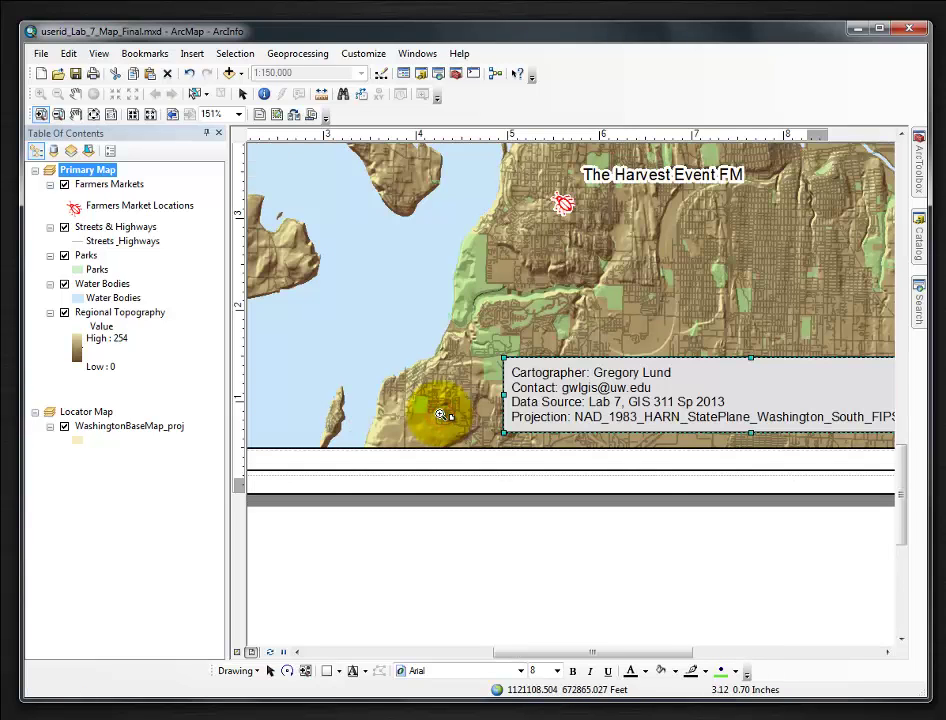
left_click(240, 95)
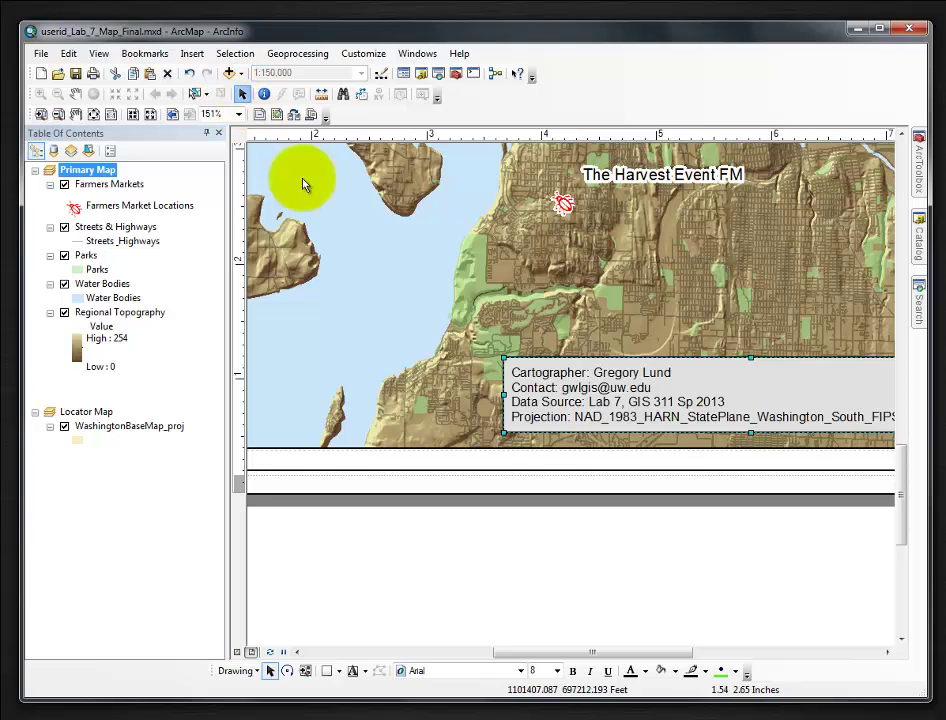
double_click(595, 408)
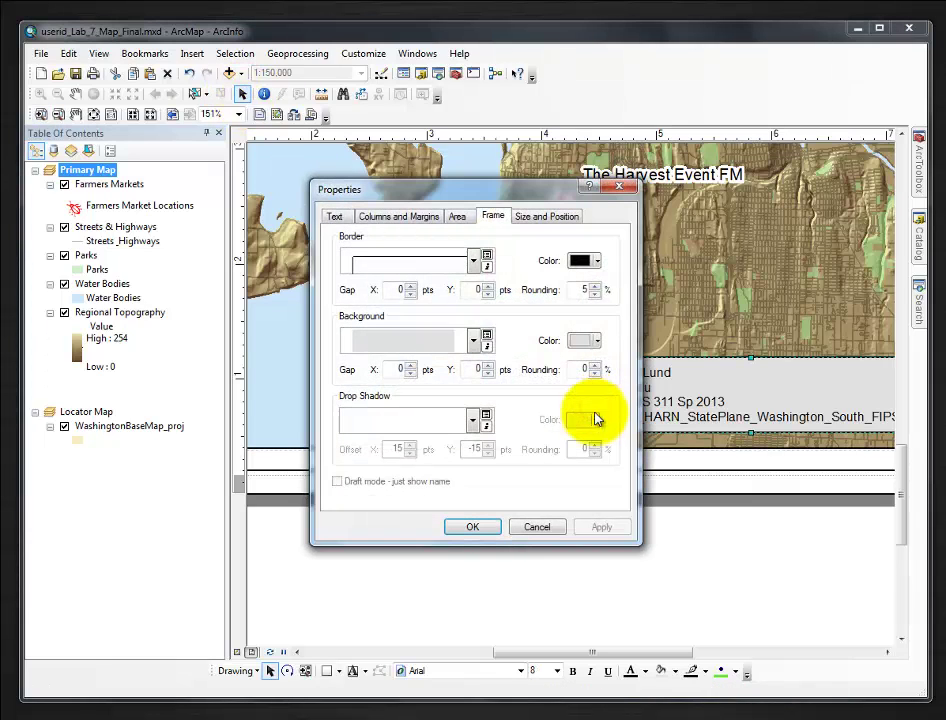
left_click(335, 217)
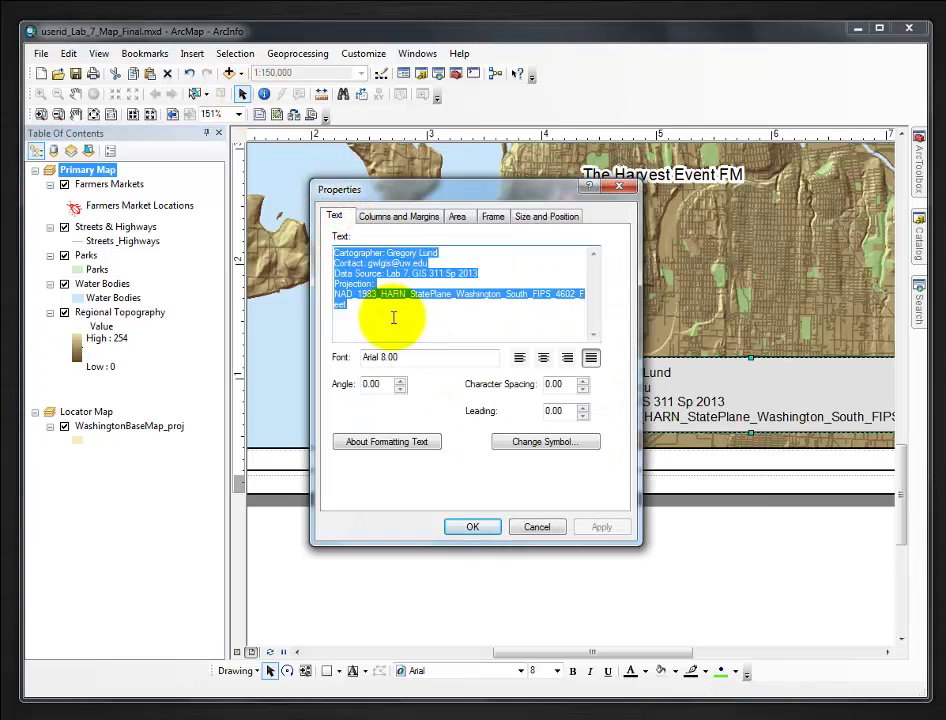
left_click(391, 317)
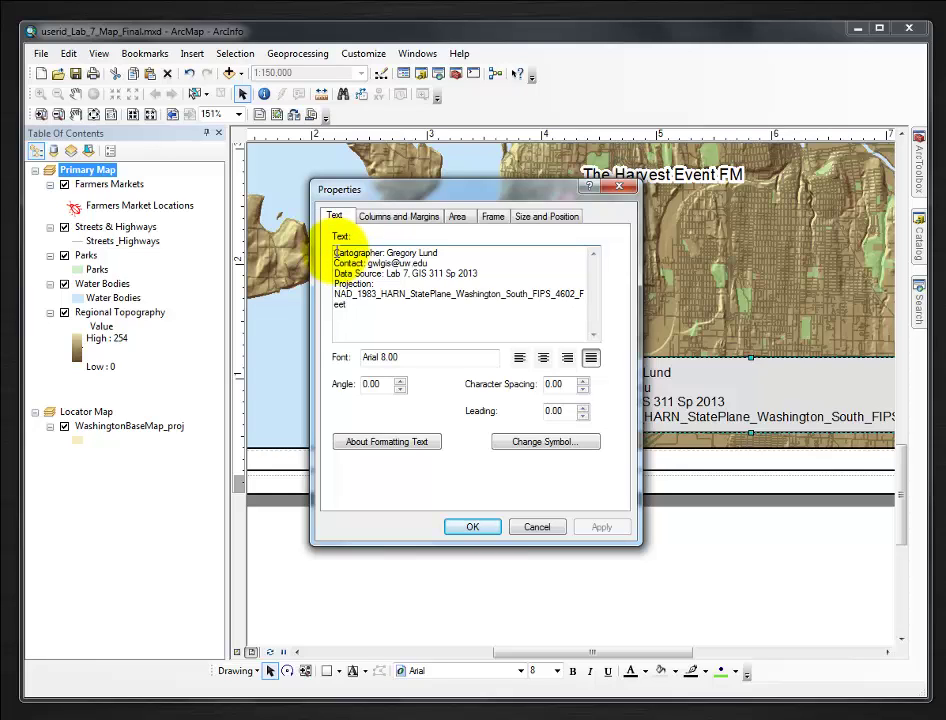
left_click(336, 251)
type("<BOL>")
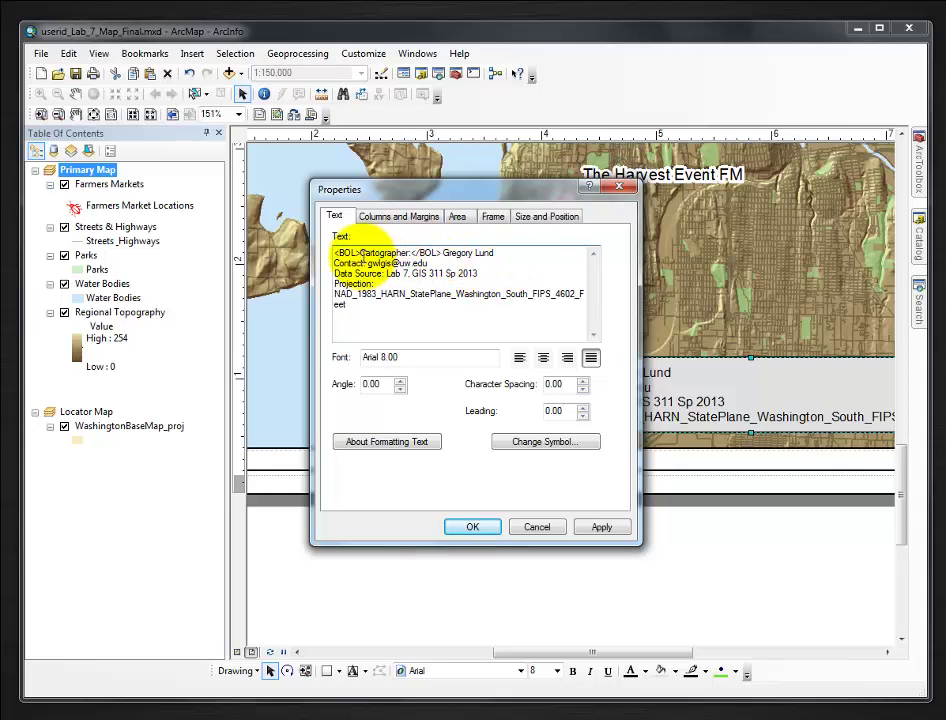
Step: Copy the opening <BOL> tag and insert it before "Contact:", "Data Source:" and "Projection:" in the credits text
left_click_drag(358, 253, 336, 253)
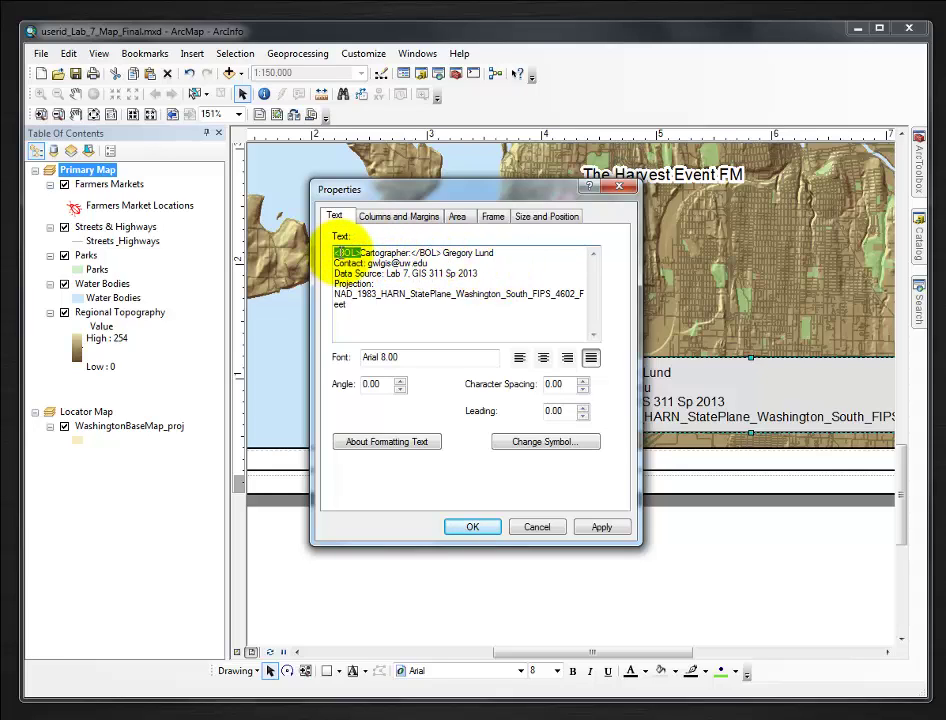
type("<BOL>")
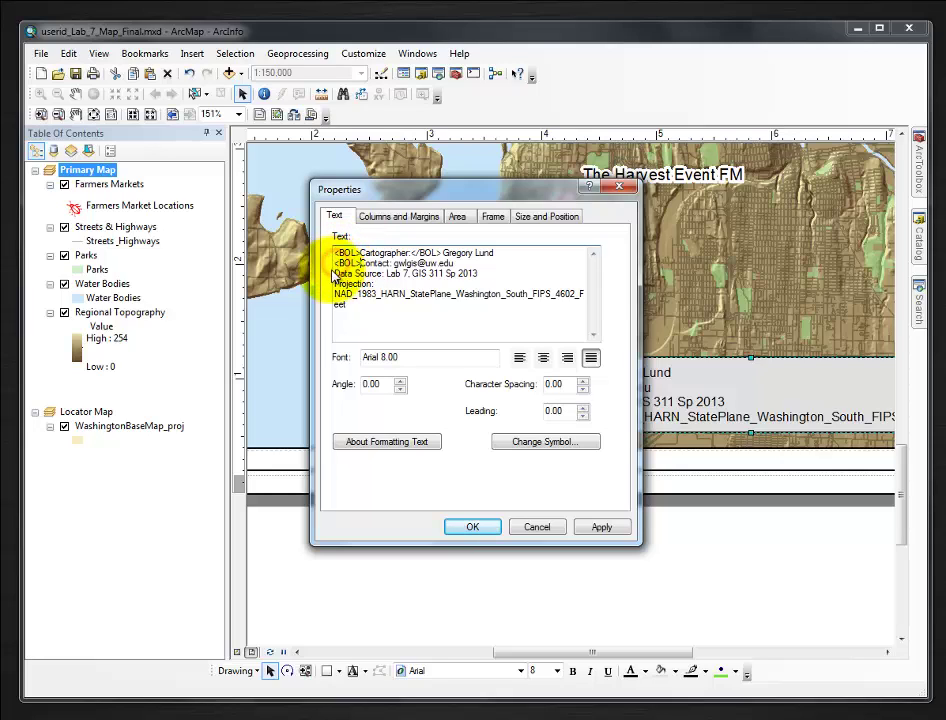
type("<BOL>")
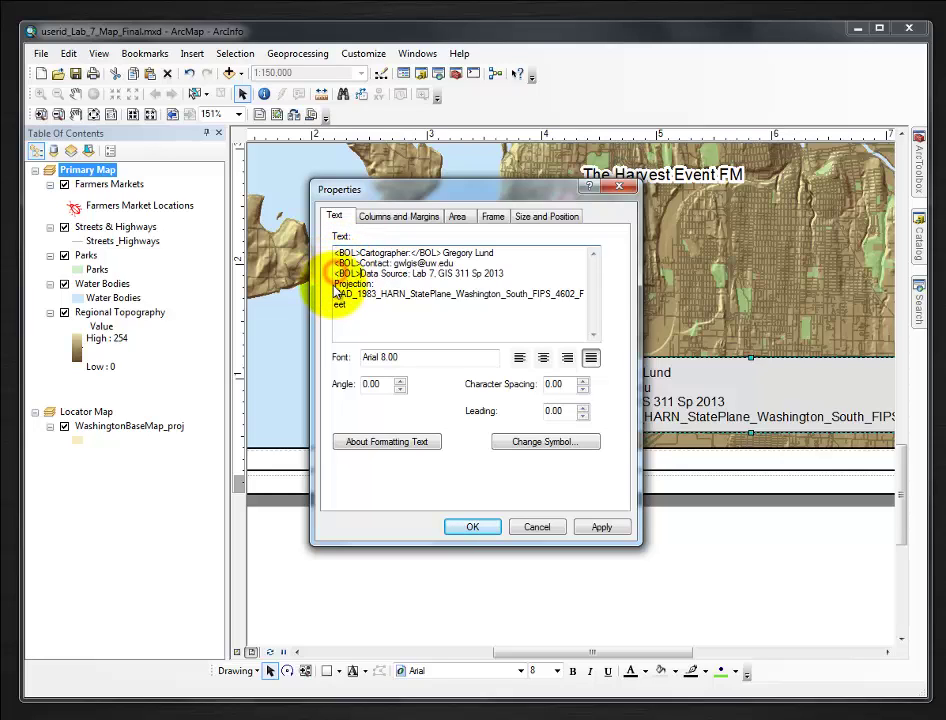
left_click(335, 284)
type("<BOL>")
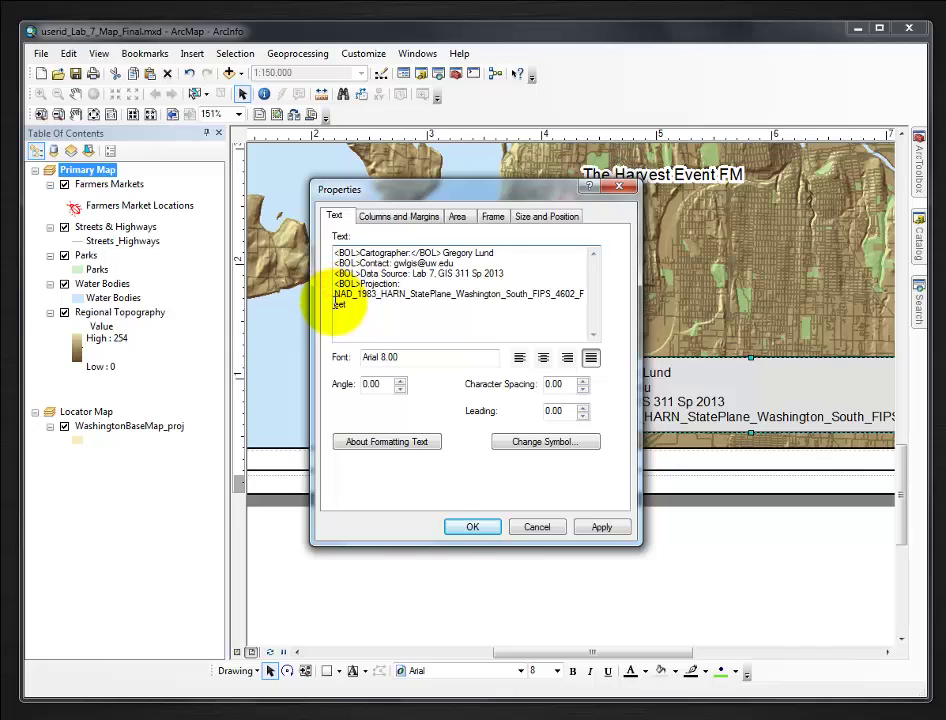
type("<BOL>")
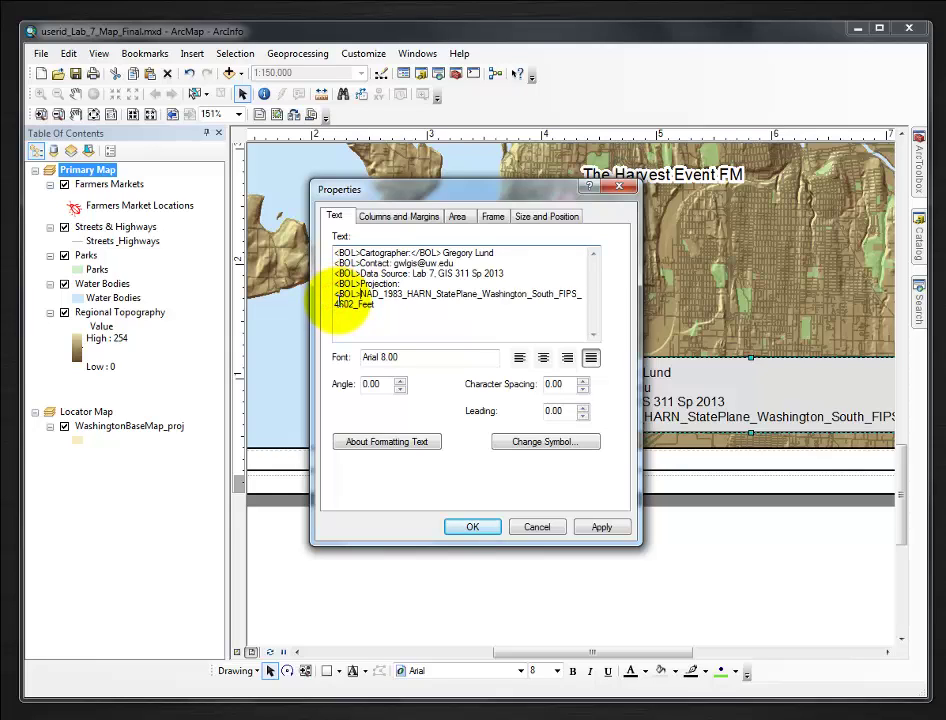
key("BackSpace")
key("BackSpace")
key("BackSpace")
key("BackSpace")
key("BackSpace")
key("BackSpace")
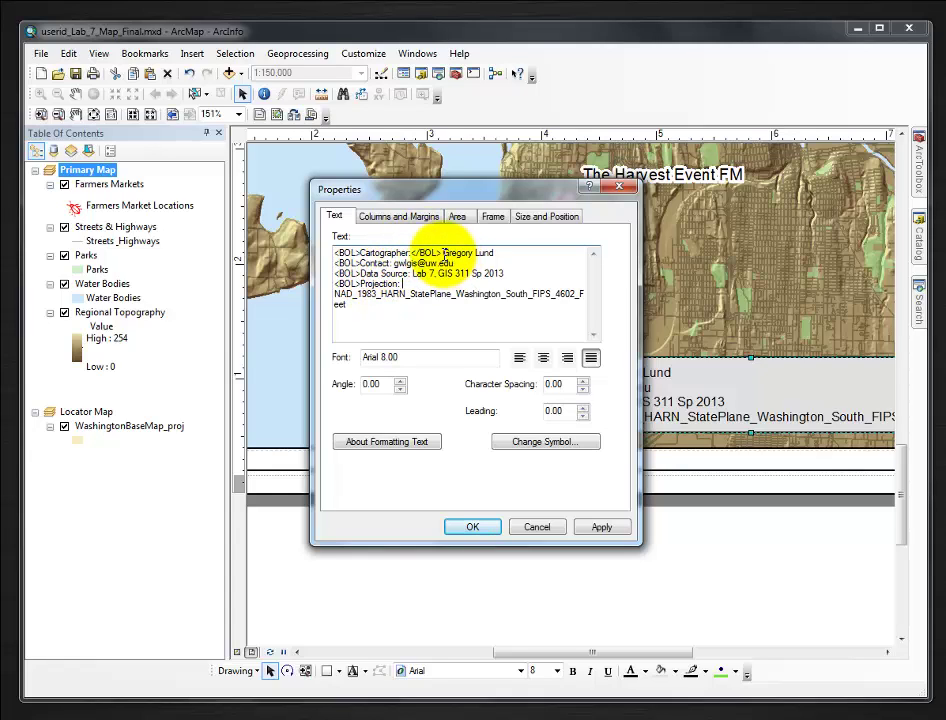
Step: Copy the closing </BOL> tag after "Contact:", "Data Source:" and "Projection:", apply the bold formatting and close the text box's properties
left_click_drag(441, 253, 416, 253)
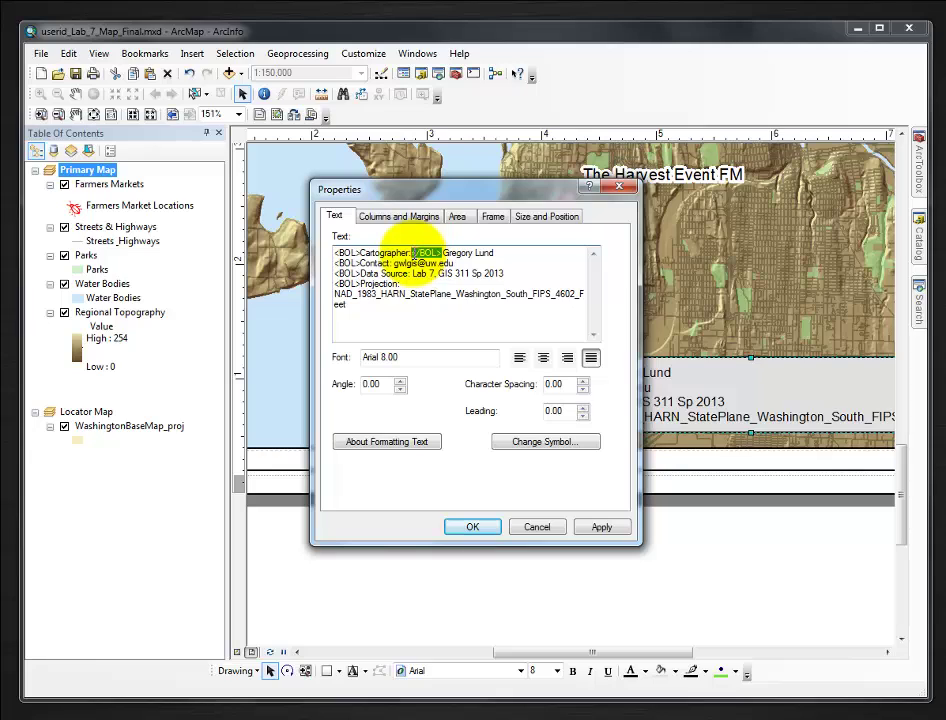
left_click_drag(414, 253, 410, 253)
key("ctrl+c")
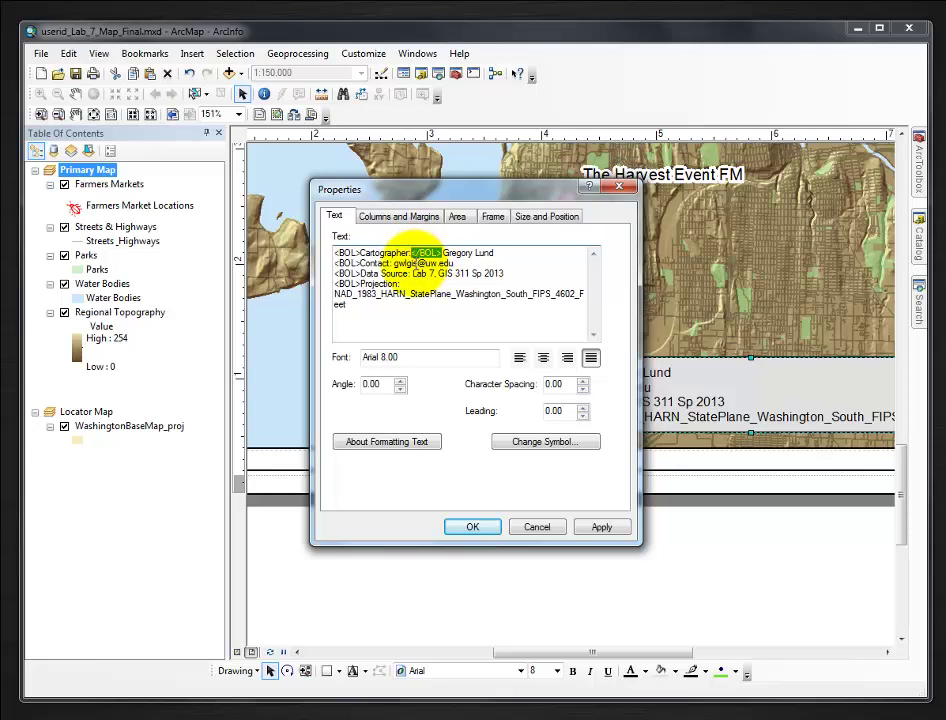
left_click(389, 262)
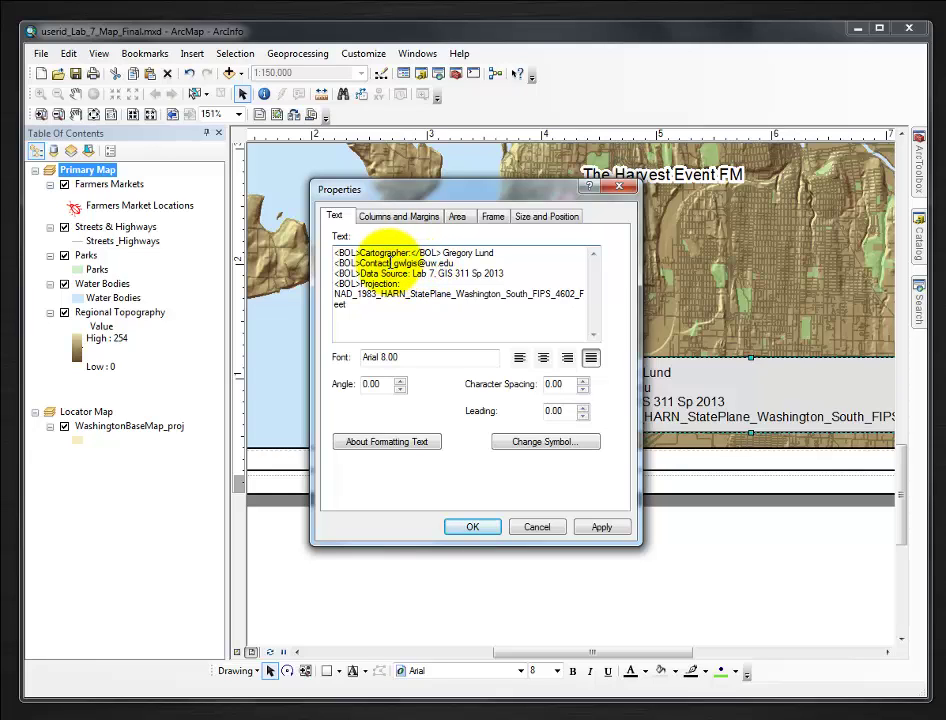
key("ctrl+v")
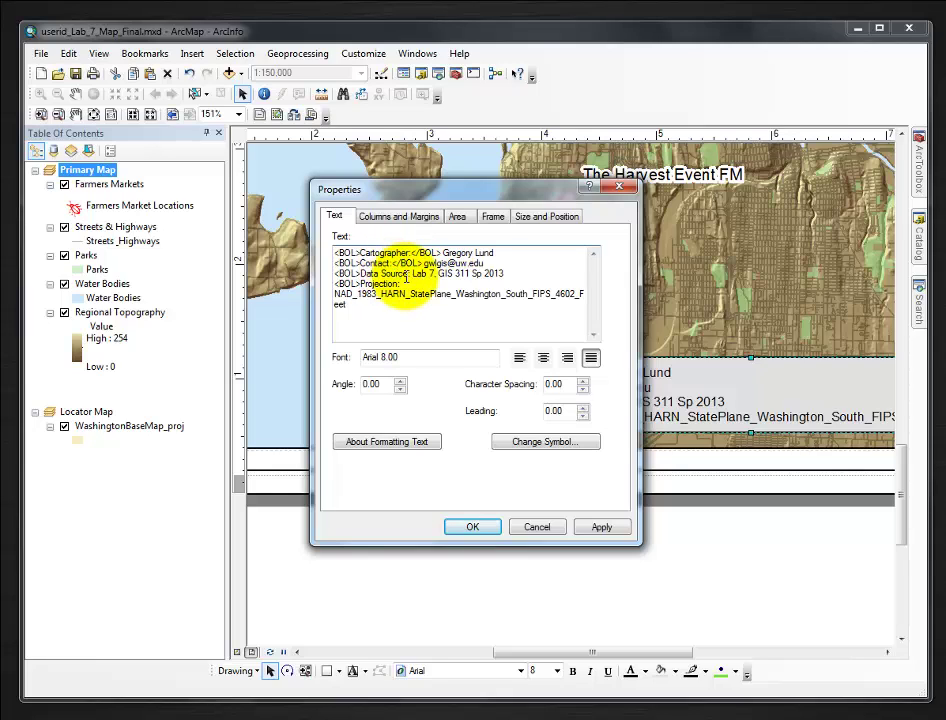
left_click(410, 273)
key("ctrl+v")
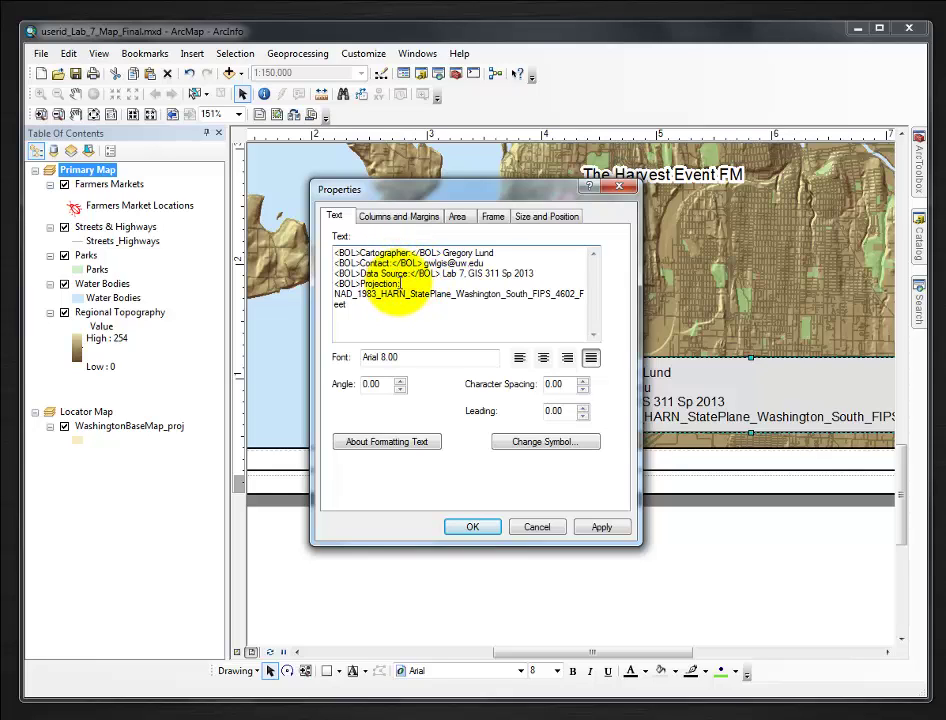
left_click(401, 284)
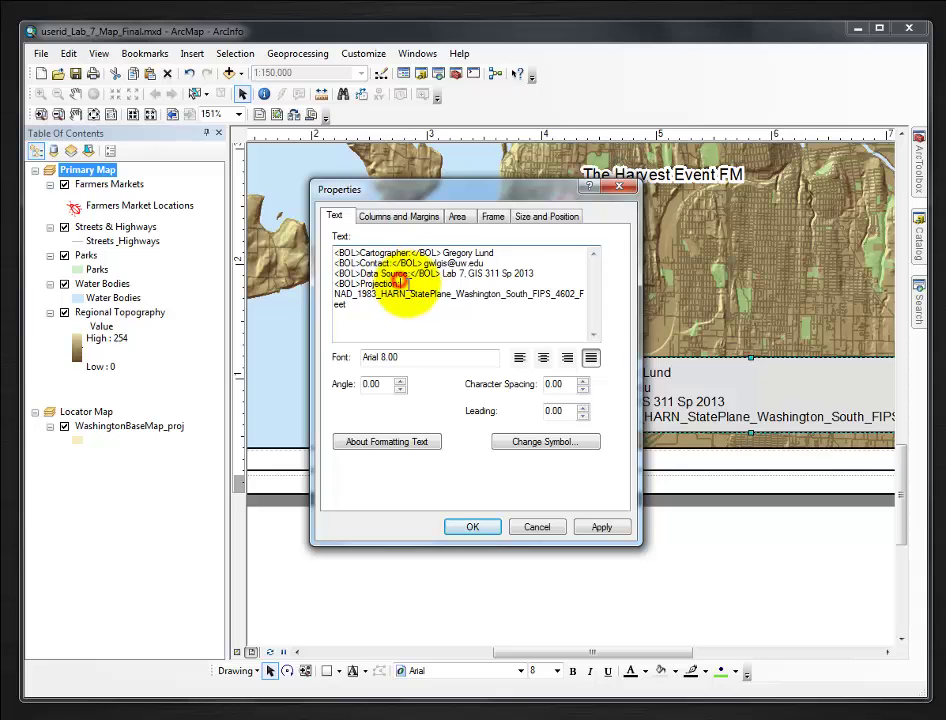
key("ctrl+v")
left_click(600, 527)
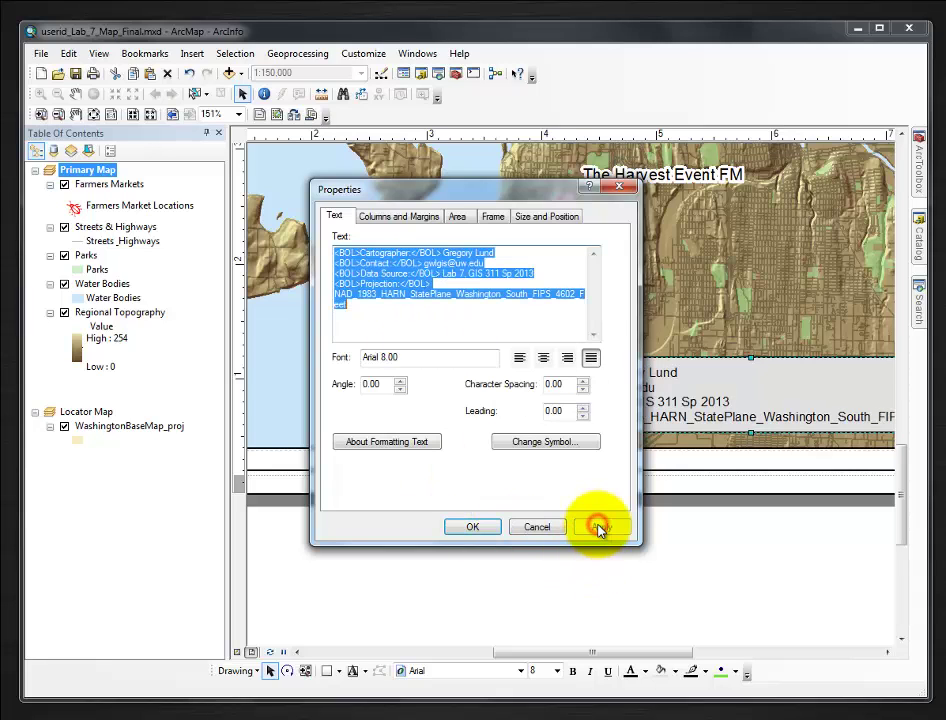
left_click(472, 527)
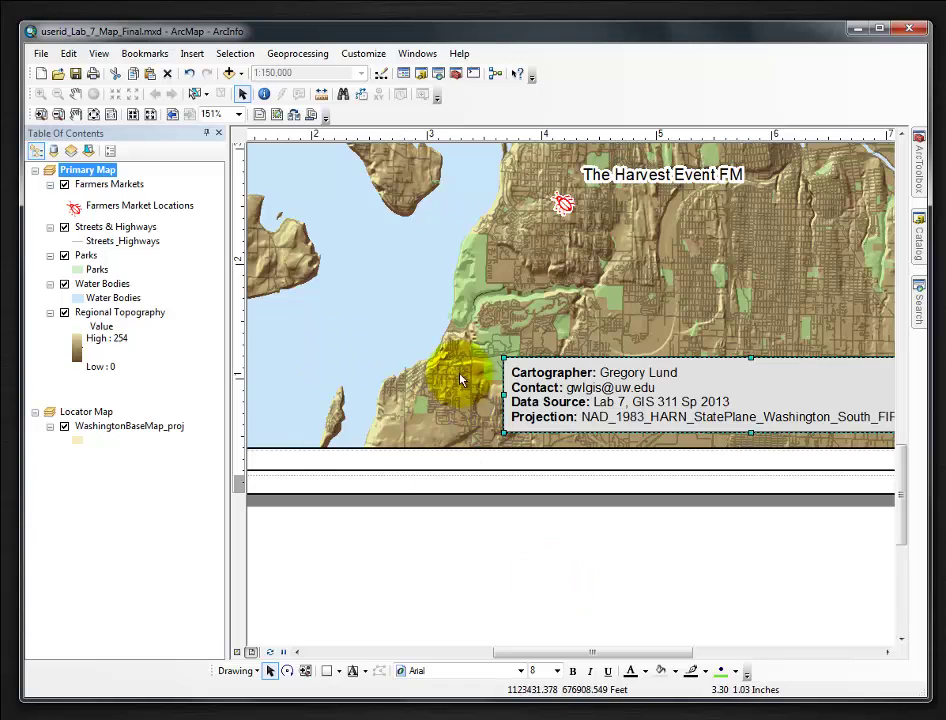
scroll(520, 393, "up", 2)
scroll(525, 388, "up", 3)
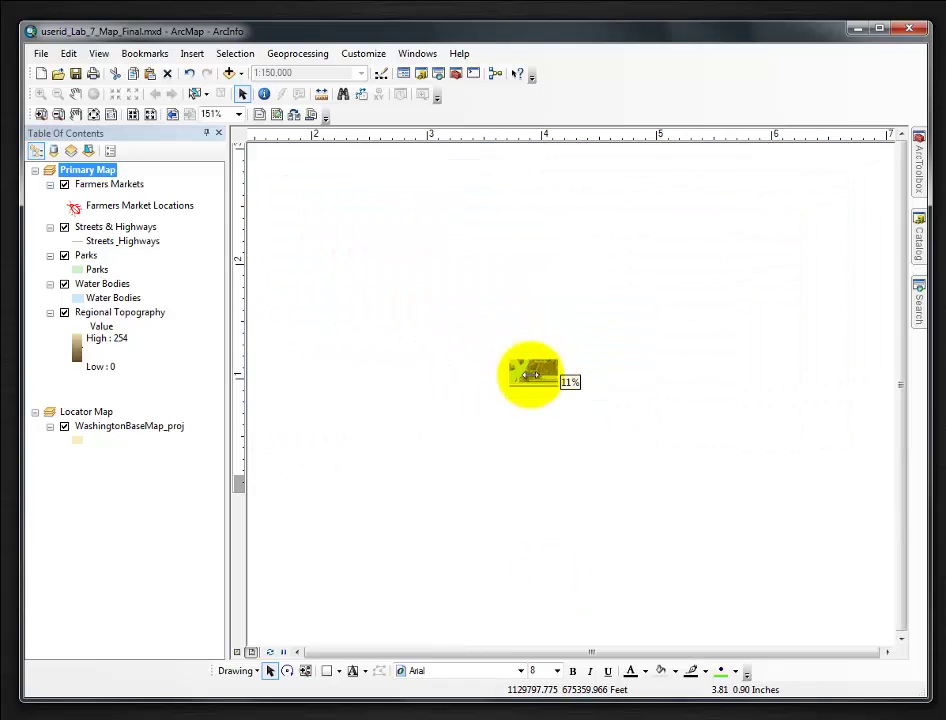
scroll(533, 376, "down", 3)
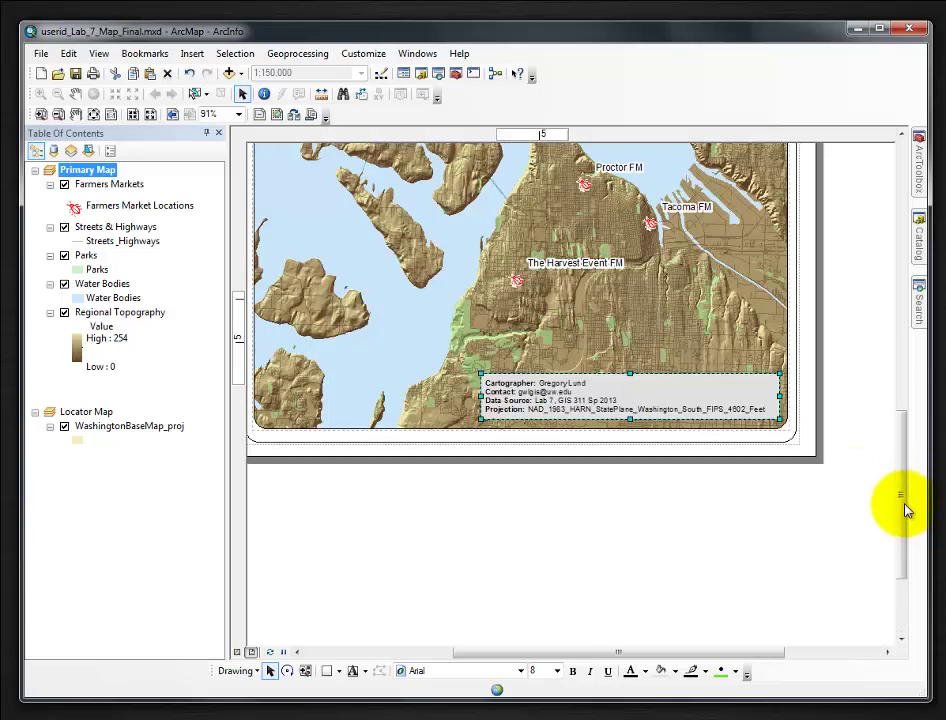
left_click_drag(901, 502, 896, 427)
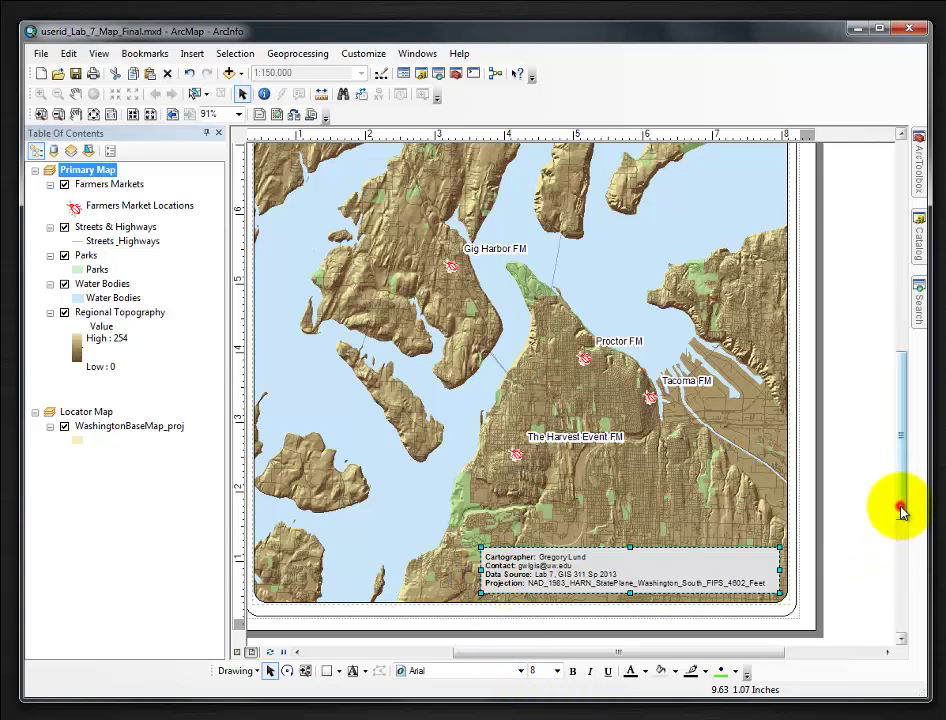
left_click_drag(901, 512, 895, 412)
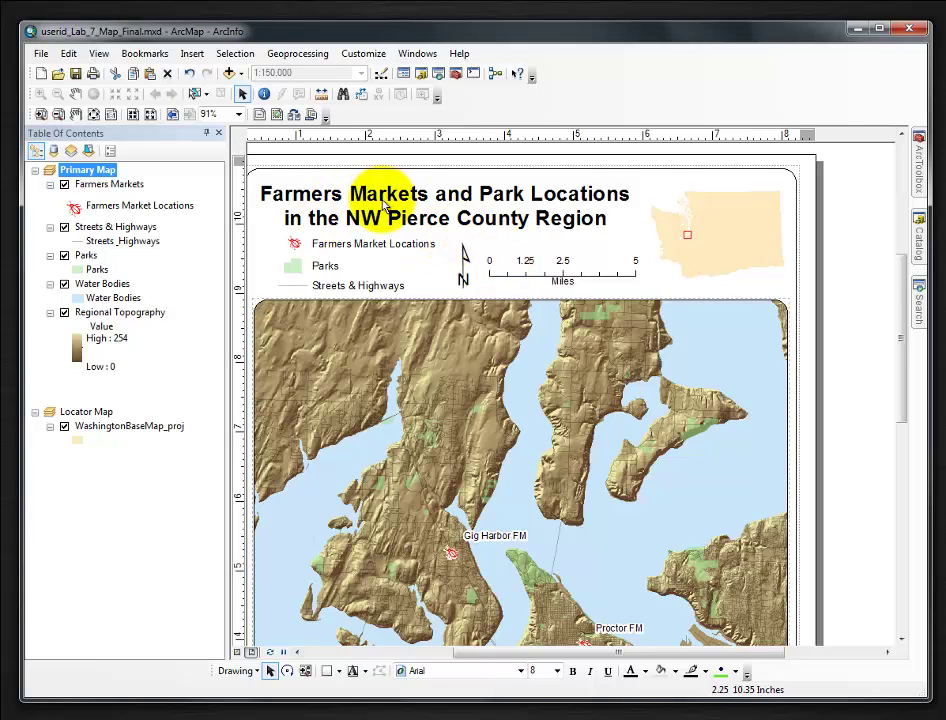
left_click(366, 676)
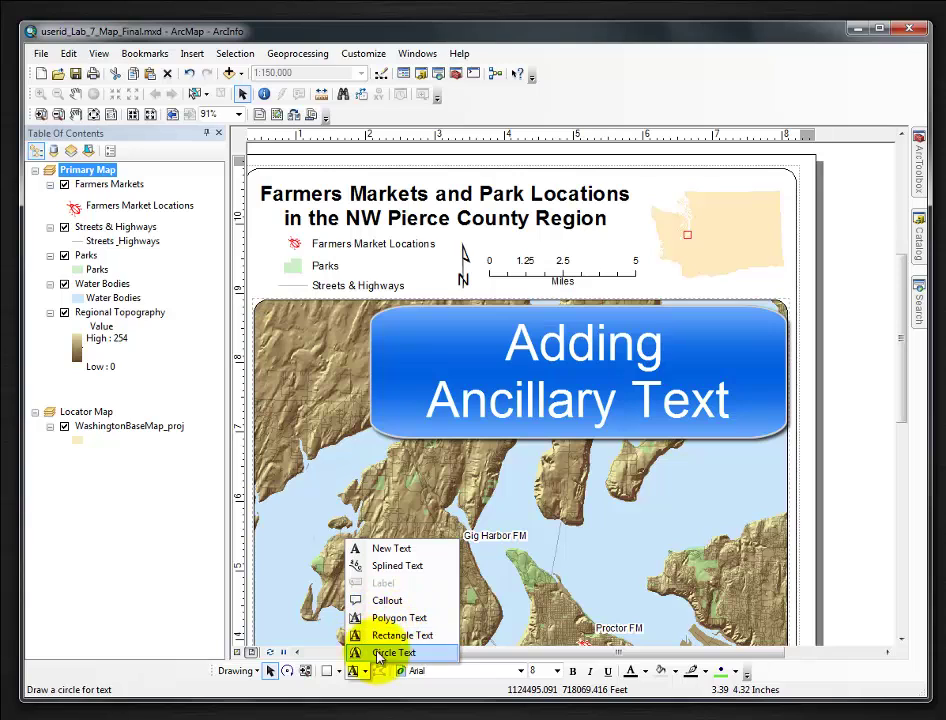
left_click(357, 676)
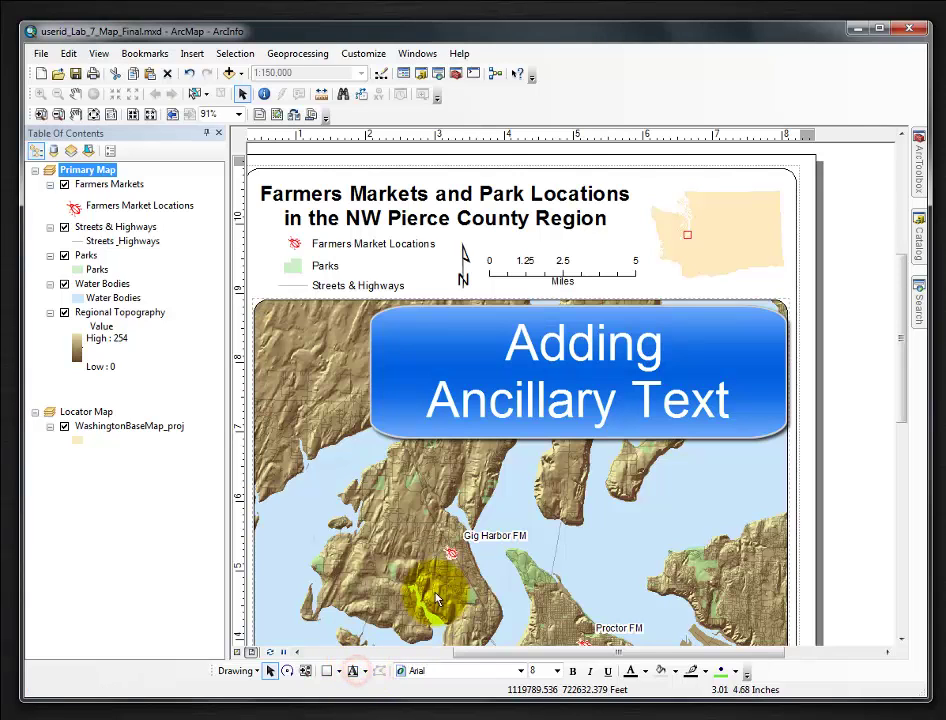